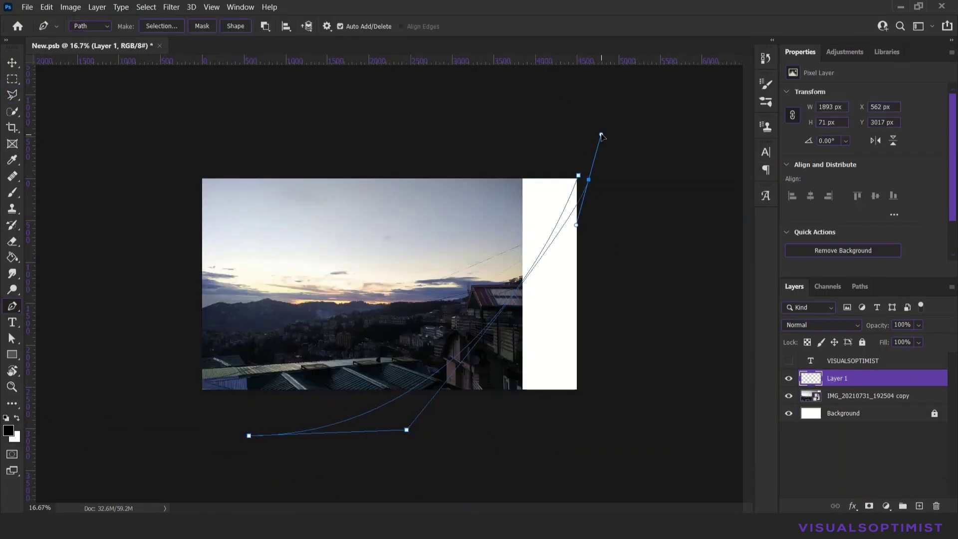
# - Convert the closed page-curl path into a selection with Make Selection
pyautogui.rightClick(573, 195)
pyautogui.click(541, 68)
pyautogui.press('Return')
pyautogui.press('b')
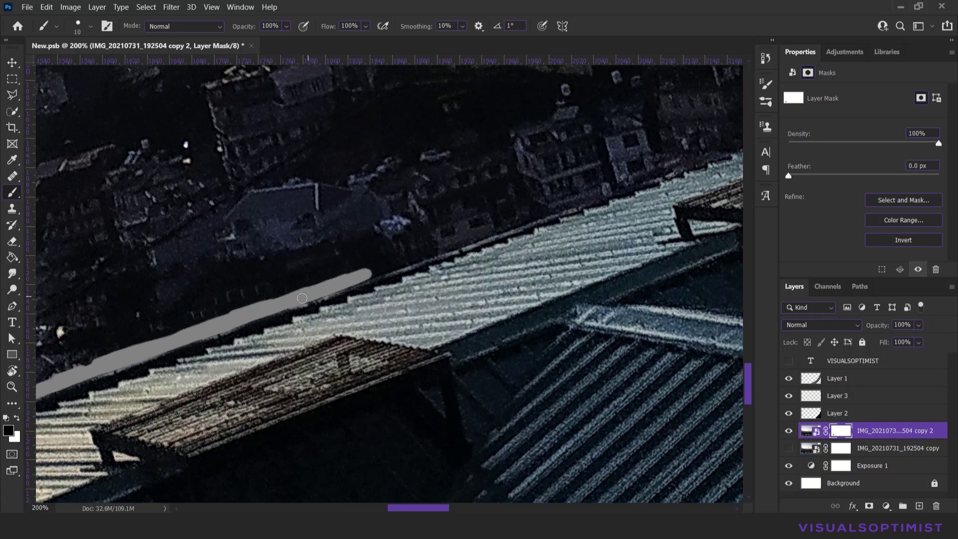
# - Paint the layer mask along the roof edge and up the building edge
pyautogui.moveTo(247, 310); pyautogui.dragTo(563, 204)
pyautogui.hotkey('ctrl', '+')
pyautogui.moveTo(347, 244); pyautogui.dragTo(511, 182)
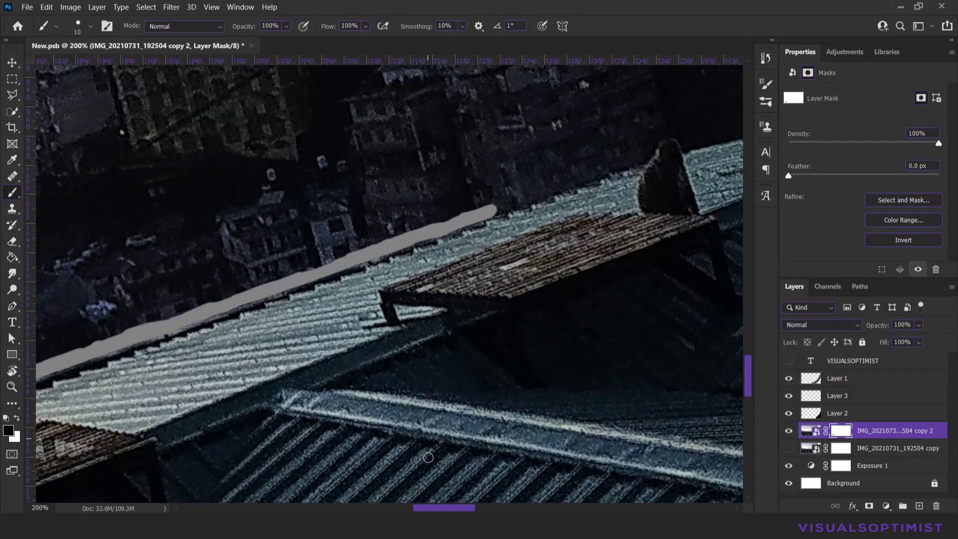
pyautogui.hotkey('ctrl', '-')
pyautogui.moveTo(304, 332); pyautogui.dragTo(427, 285)
pyautogui.moveTo(520, 262); pyautogui.dragTo(624, 238)
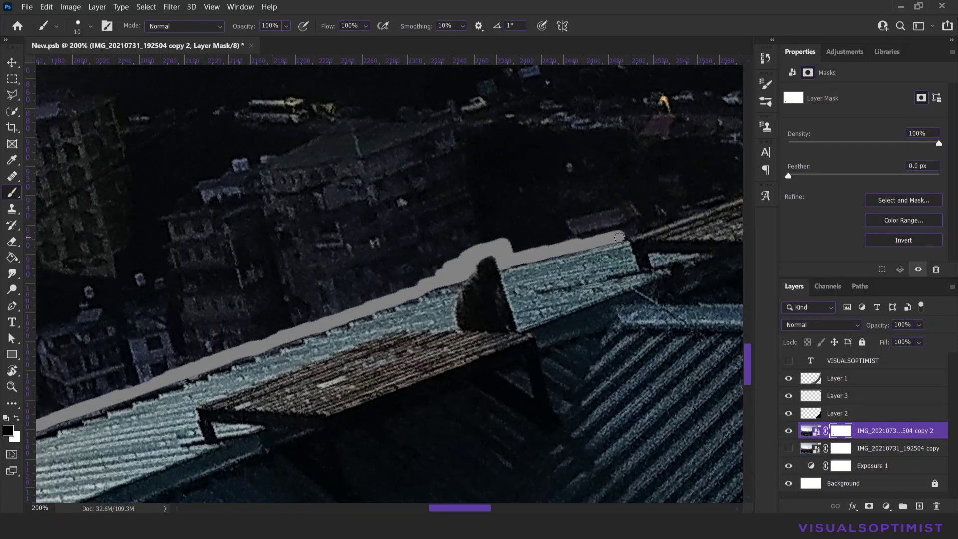
pyautogui.press('r')
pyautogui.moveTo(250, 434)
pyautogui.mouseDown()
pyautogui.moveTo(299, 333)
pyautogui.moveTo(425, 152)
pyautogui.moveTo(474, 280)
pyautogui.mouseUp()
pyautogui.moveTo(387, 301); pyautogui.dragTo(506, 212)
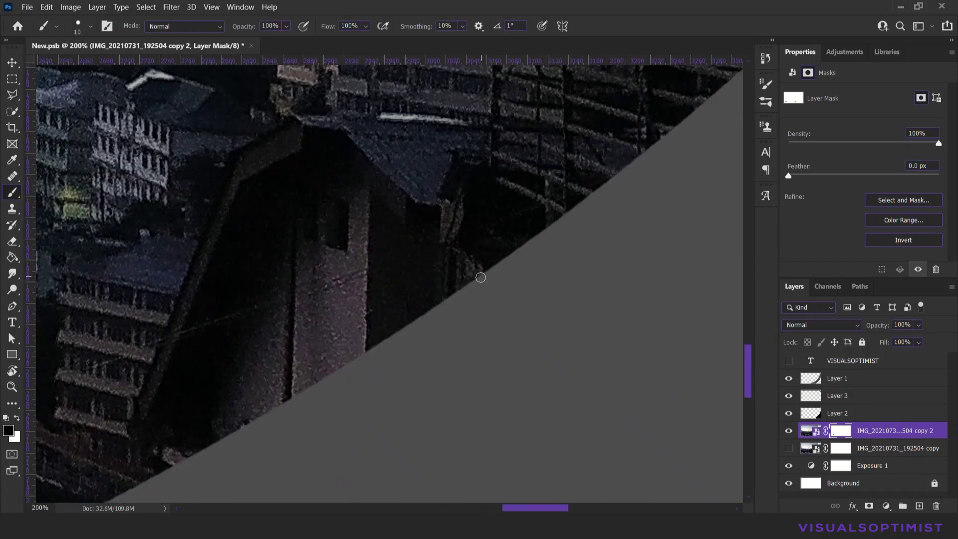
# - Reduce the brush to size 3 and paint thin mask strokes along the structure's edges
pyautogui.rightClick(548, 254)
pyautogui.moveTo(609, 282); pyautogui.dragTo(606, 282)
pyautogui.moveTo(461, 232)
pyautogui.mouseDown()
pyautogui.moveTo(479, 279)
pyautogui.moveTo(477, 233)
pyautogui.mouseUp()
pyautogui.scroll(3, 453, 216)
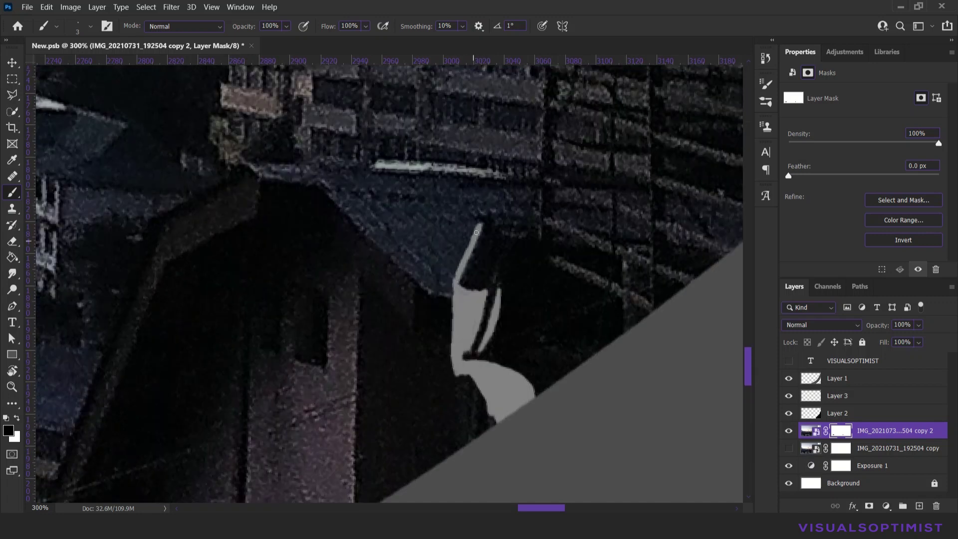
pyautogui.moveTo(538, 210); pyautogui.dragTo(528, 192)
pyautogui.scroll(2, 529, 225)
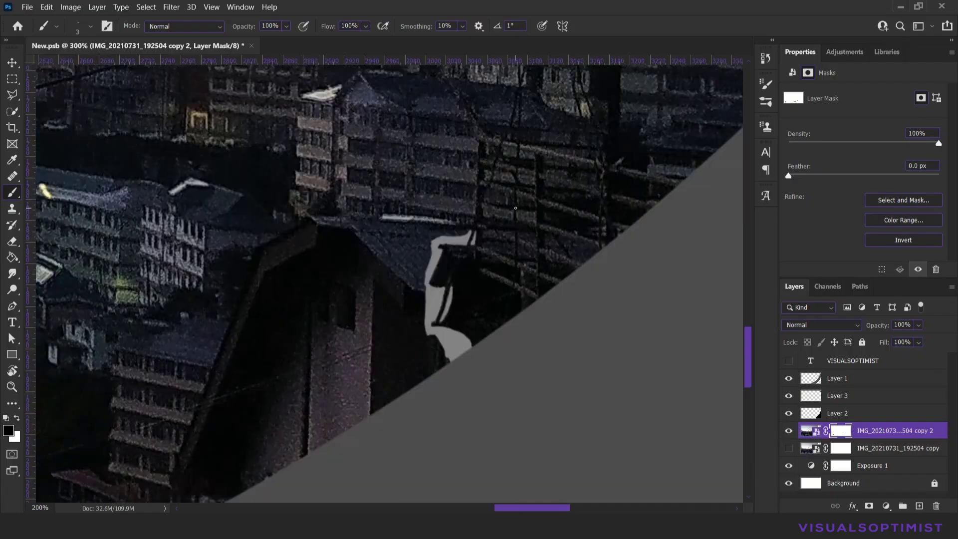
pyautogui.moveTo(534, 277); pyautogui.dragTo(526, 297)
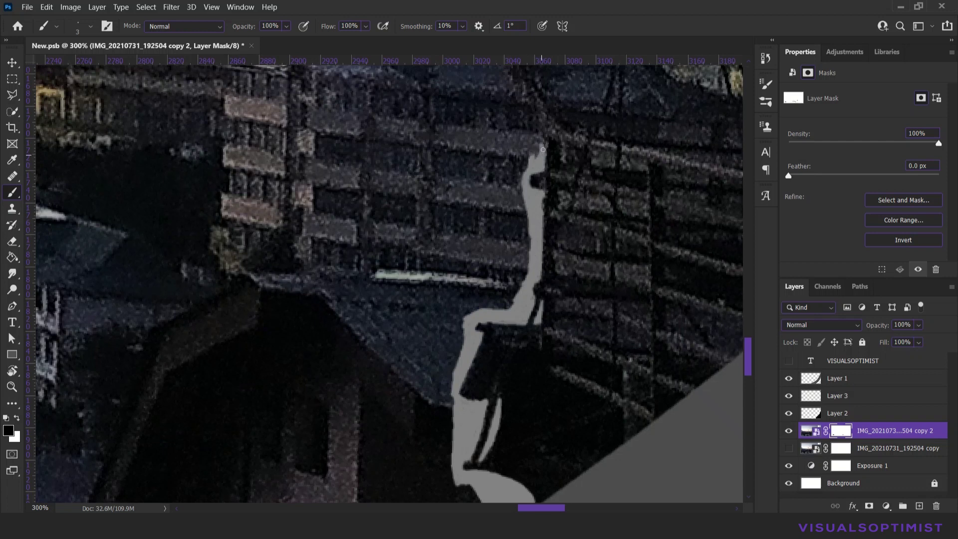
pyautogui.scroll(2, 526, 215)
# - Swap colours, trace the frame's sides, then fill inside the frame with a size 6 brush
pyautogui.press('x')
pyautogui.moveTo(523, 270); pyautogui.dragTo(523, 309)
pyautogui.scroll(3, 519, 287)
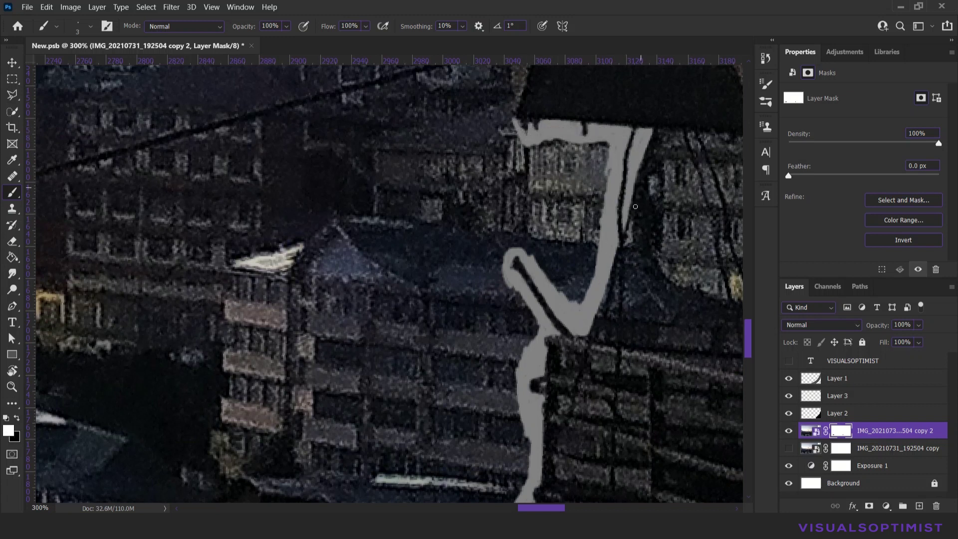
pyautogui.scroll(-1, 597, 268)
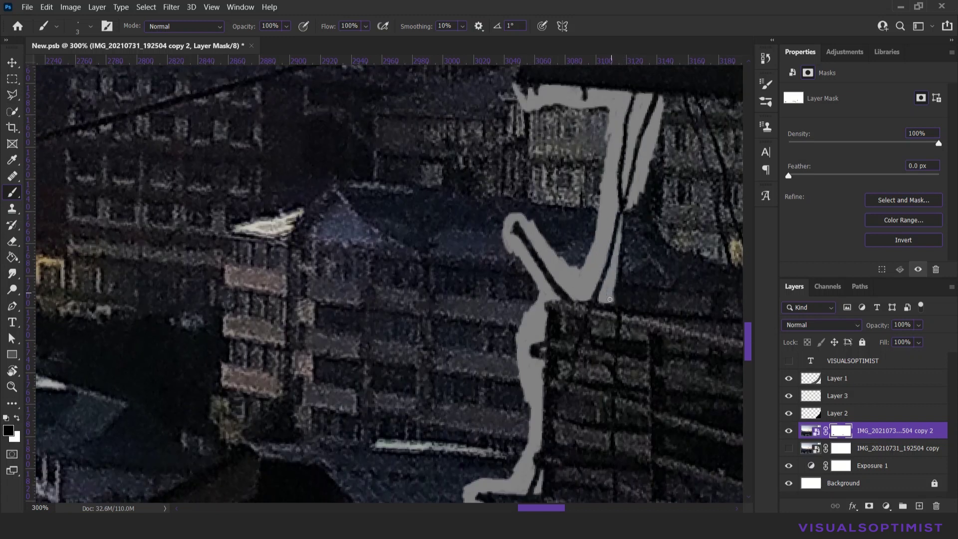
pyautogui.hscroll(5, 604, 348)
pyautogui.moveTo(410, 300); pyautogui.dragTo(394, 301)
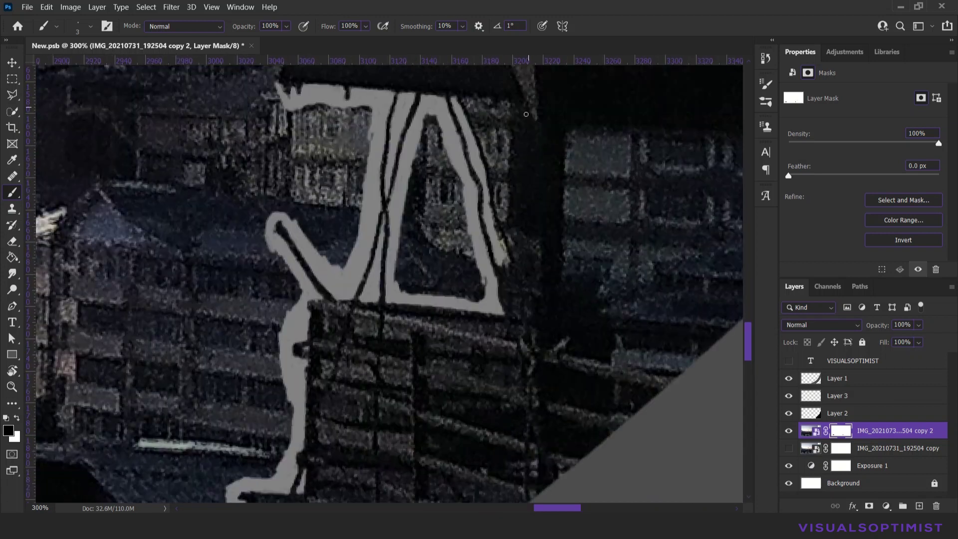
pyautogui.moveTo(523, 109); pyautogui.dragTo(542, 131)
pyautogui.keyDown('shift'); pyautogui.click(539, 293); pyautogui.keyUp('shift')
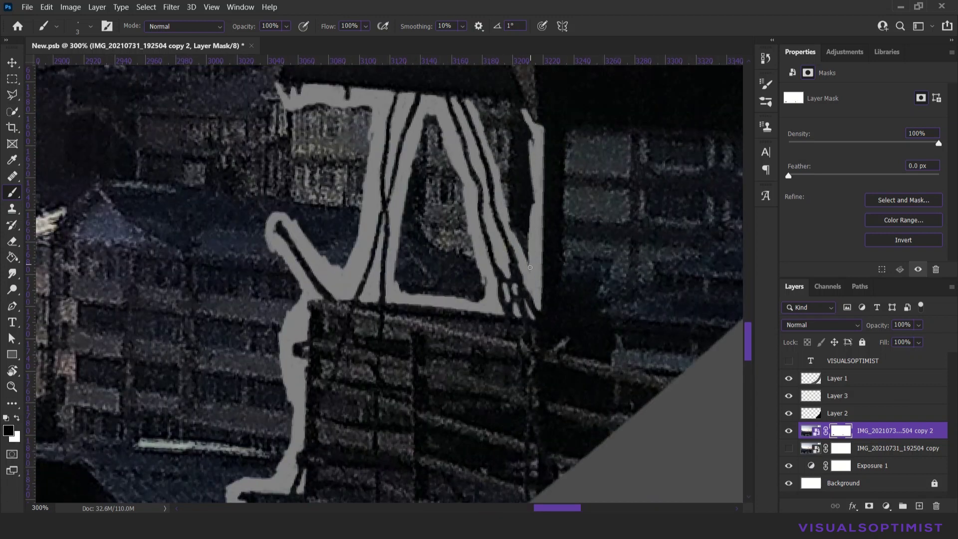
pyautogui.press(']')
pyautogui.moveTo(480, 111)
pyautogui.mouseDown()
pyautogui.moveTo(493, 328)
pyautogui.moveTo(511, 263)
pyautogui.mouseUp()
# - Rotate the view and mask out the sky inside the frame rectangle
pyautogui.press('r')
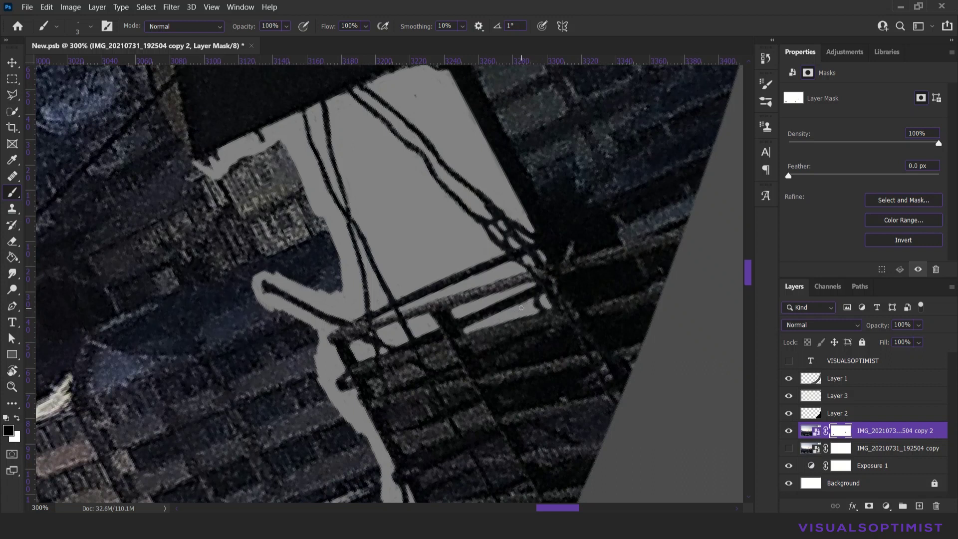
pyautogui.scroll(-3, 510, 344)
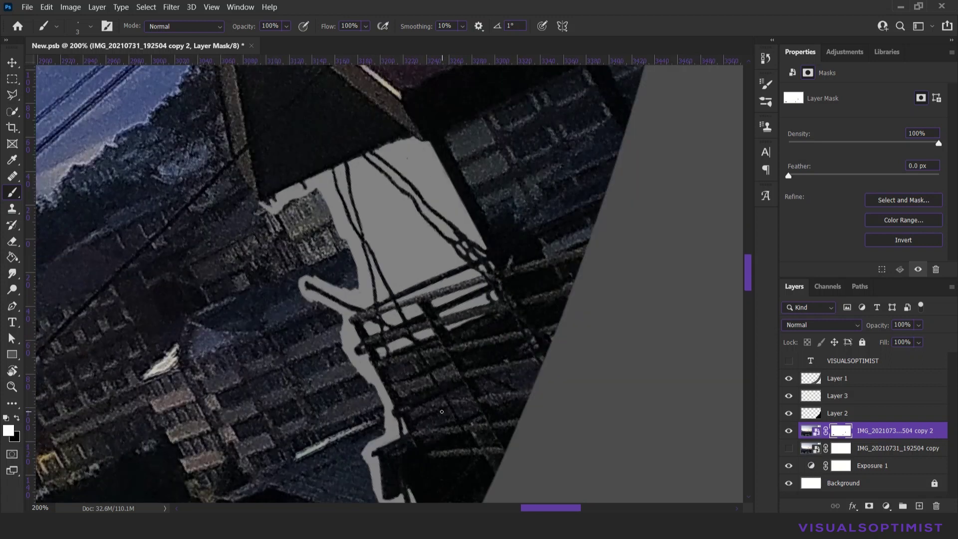
pyautogui.scroll(1, 446, 396)
pyautogui.moveTo(494, 353); pyautogui.dragTo(449, 386)
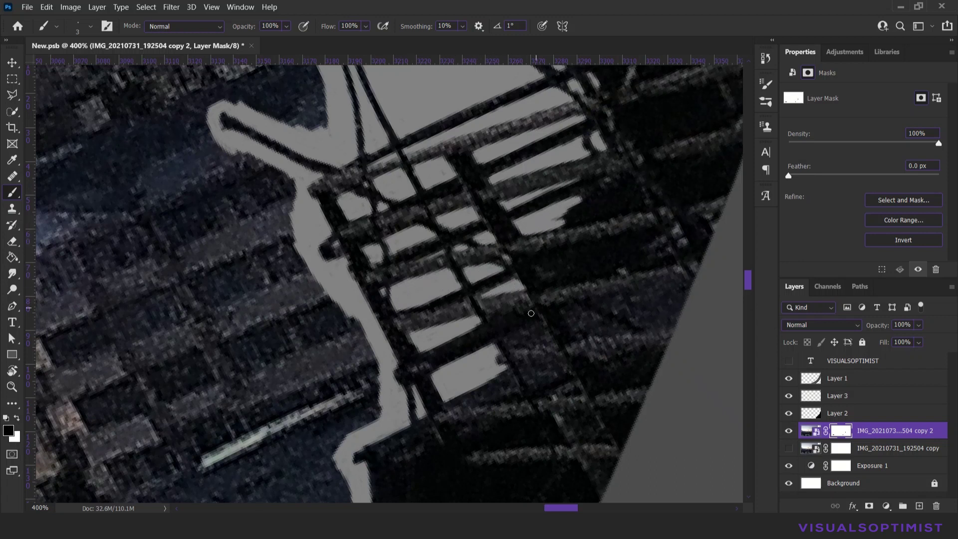
pyautogui.moveTo(539, 332); pyautogui.dragTo(455, 370)
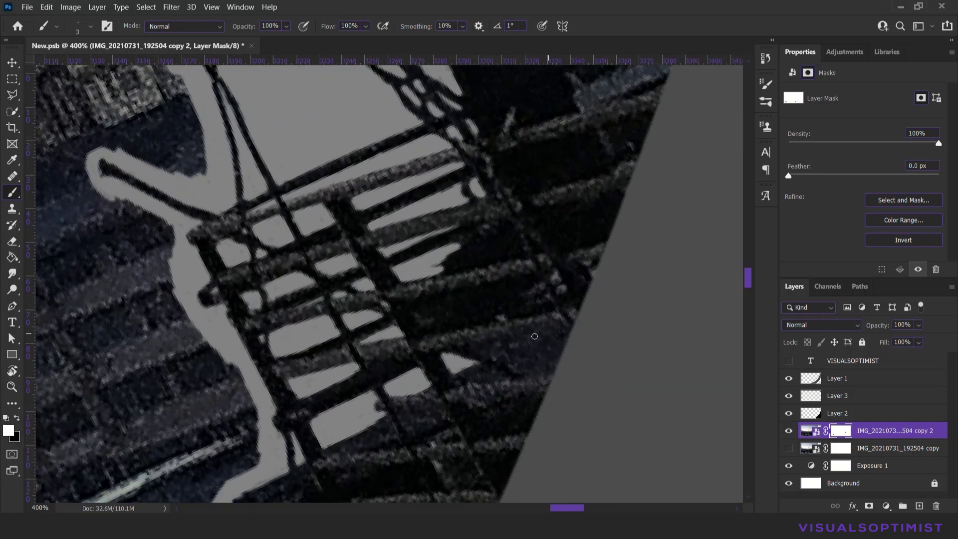
# - Mask the sky showing between the upper and lower railing bars
pyautogui.moveTo(429, 254); pyautogui.dragTo(508, 230)
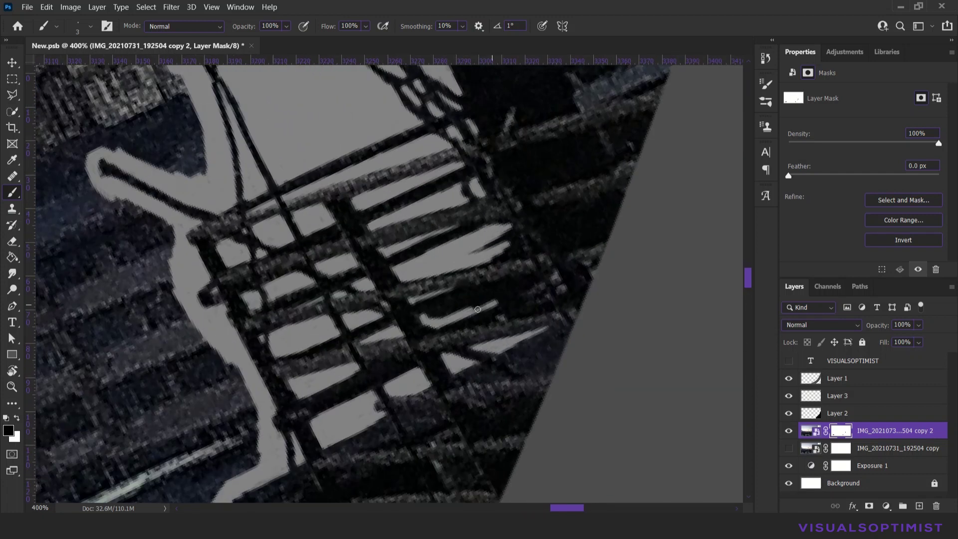
pyautogui.scroll(2, 524, 299)
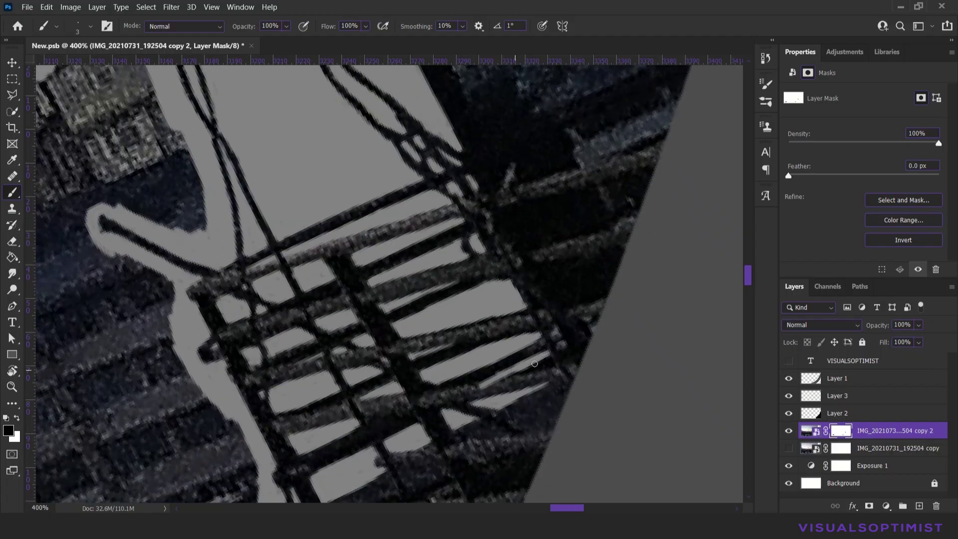
pyautogui.scroll(-10, 549, 309)
pyautogui.hscroll(-5, 449, 349)
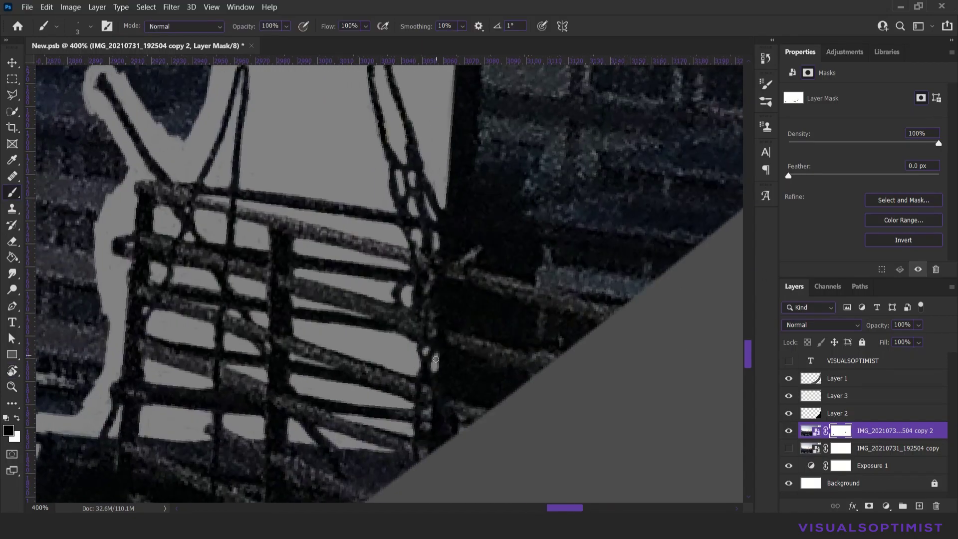
pyautogui.moveTo(514, 304); pyautogui.dragTo(634, 356)
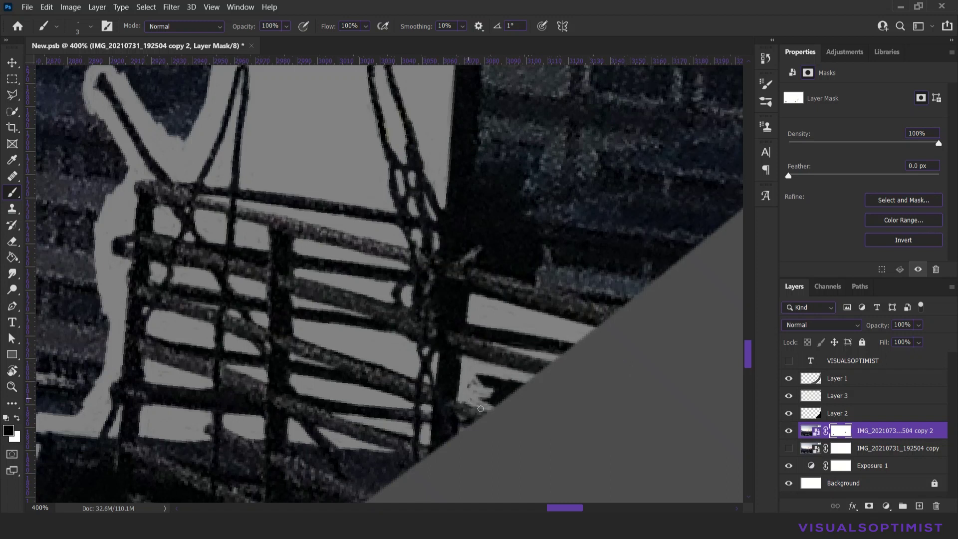
pyautogui.moveTo(479, 261)
pyautogui.mouseDown()
pyautogui.moveTo(509, 253)
pyautogui.moveTo(659, 272)
pyautogui.mouseUp()
pyautogui.moveTo(479, 219); pyautogui.dragTo(693, 234)
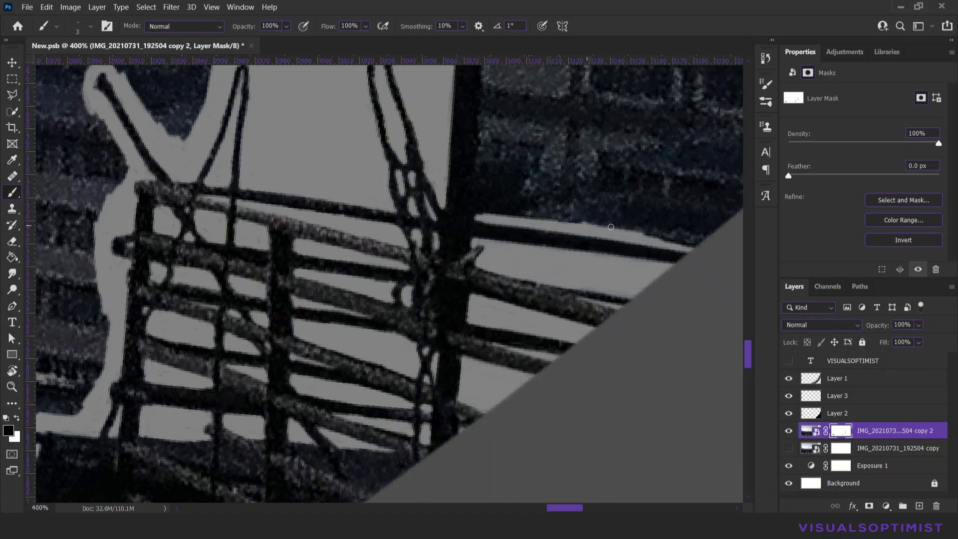
pyautogui.scroll(-2, 492, 332)
# - Mask the sky behind the structure, then paint the frame's top and right edges with a size 6 black brush
pyautogui.rightClick(492, 333)
pyautogui.moveTo(492, 332); pyautogui.dragTo(643, 350)
pyautogui.moveTo(464, 299)
pyautogui.mouseDown()
pyautogui.moveTo(549, 210)
pyautogui.moveTo(669, 324)
pyautogui.mouseUp()
pyautogui.rightClick(521, 301)
pyautogui.write('6')
pyautogui.press('Return')
pyautogui.press('x')
pyautogui.moveTo(467, 165); pyautogui.dragTo(693, 277)
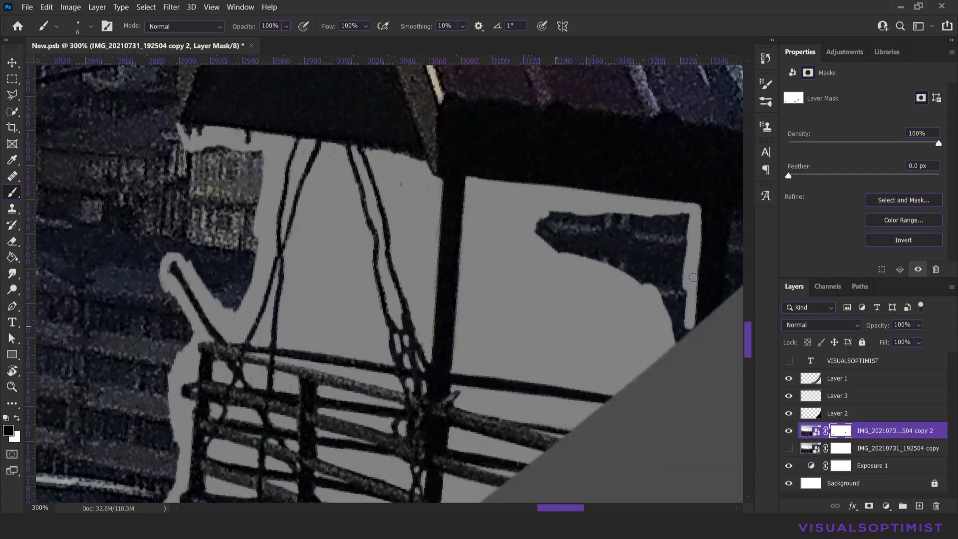
# - Start a Polygonal Lasso selection on the mask below the frame's arm
pyautogui.rightClick(696, 199)
pyautogui.hscroll(5, 696, 199)
pyautogui.press('l')
pyautogui.click(498, 210)
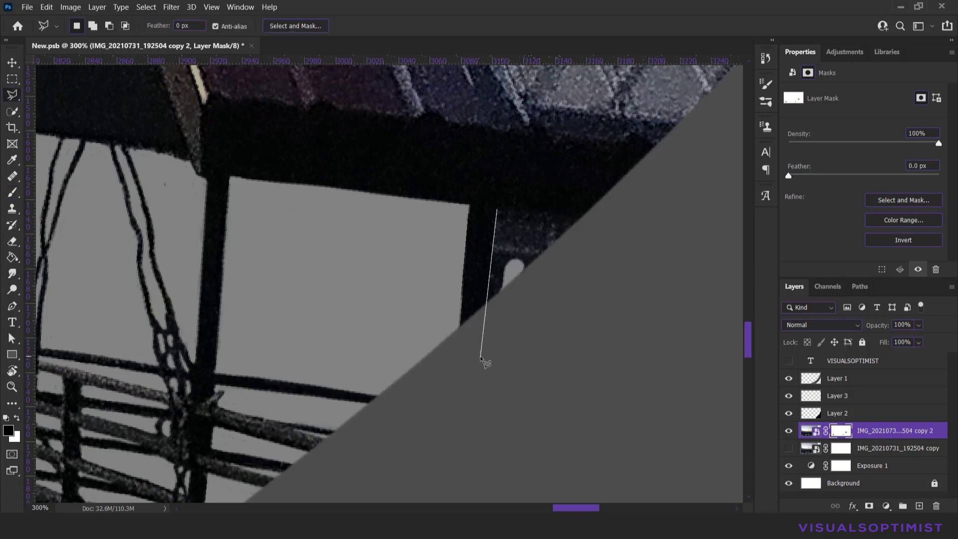
pyautogui.click(482, 357)
pyautogui.doubleClick(597, 218)
pyautogui.hscroll(-5, 384, 150)
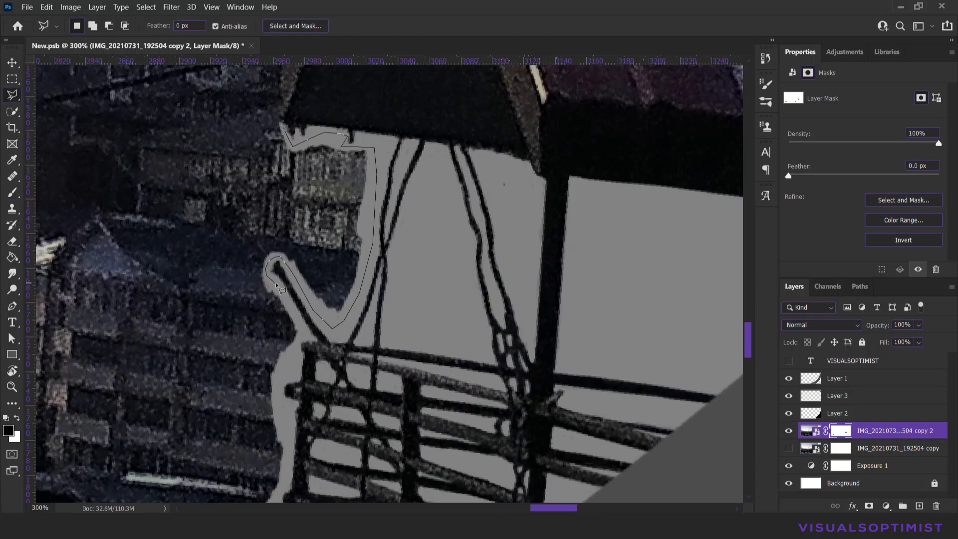
pyautogui.click(302, 335)
pyautogui.click(282, 381)
# - Extend the selection along the roof edge, fill it black on the mask, and deselect
pyautogui.scroll(-3, 290, 285)
pyautogui.scroll(-3, 205, 401)
pyautogui.click(427, 267)
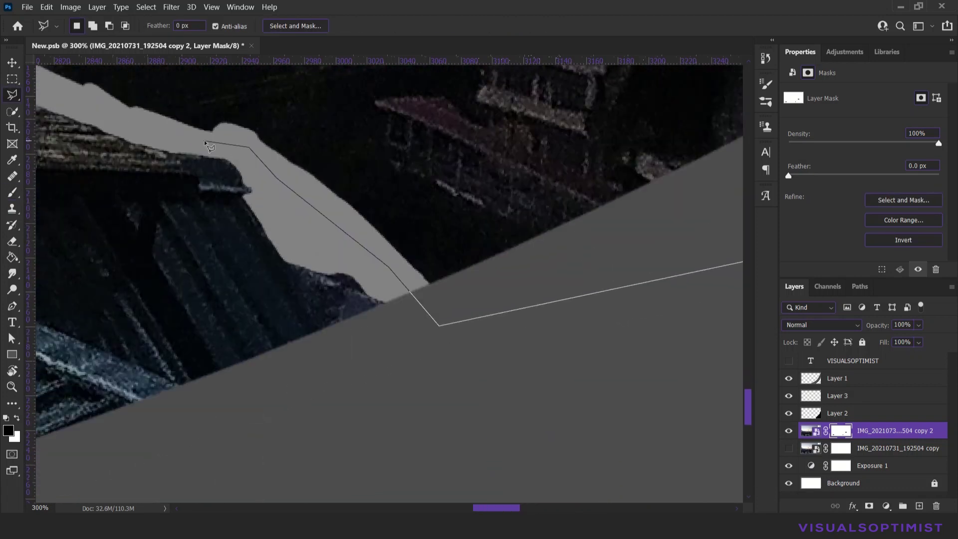
pyautogui.scroll(-3, 427, 268)
pyautogui.click(606, 274)
pyautogui.hscroll(-2, 399, 273)
pyautogui.scroll(-3, 223, 273)
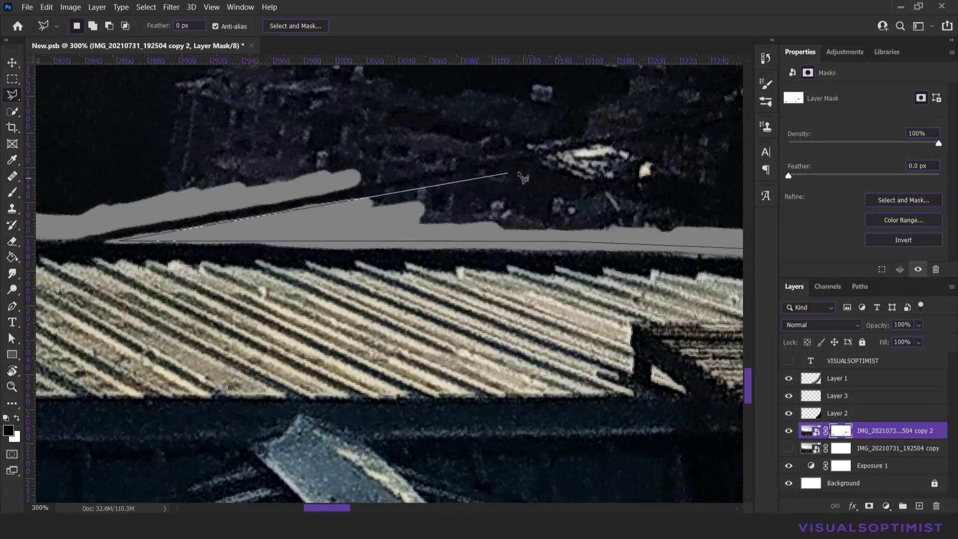
pyautogui.hscroll(1, 449, 200)
pyautogui.scroll(5, 599, 124)
pyautogui.press('Return')
pyautogui.hotkey('alt', 'BackSpace')
pyautogui.hotkey('ctrl', 'd')
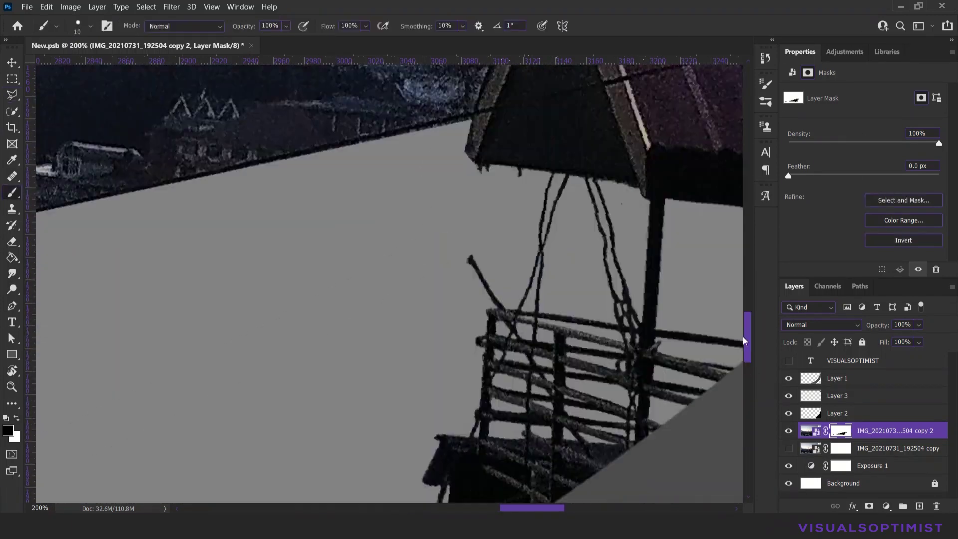
# - Brush the mask along the roof's left edge, up toward its peak, and along its top
pyautogui.press('b')
pyautogui.rightClick(519, 289)
pyautogui.moveTo(509, 452)
pyautogui.mouseDown()
pyautogui.moveTo(580, 261)
pyautogui.moveTo(578, 240)
pyautogui.mouseUp()
pyautogui.press('x')
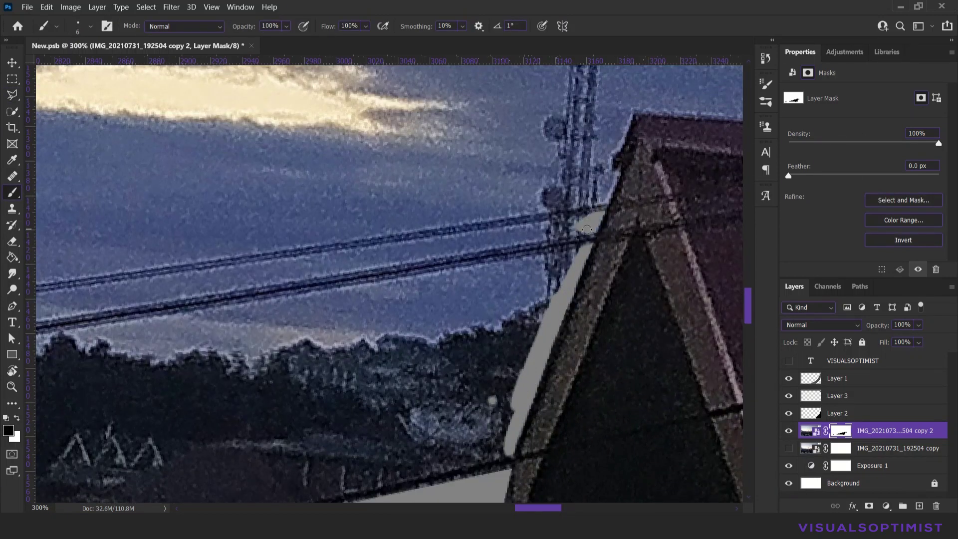
pyautogui.moveTo(612, 179); pyautogui.dragTo(630, 117)
pyautogui.scroll(-3, 630, 120)
pyautogui.scroll(2, 499, 250)
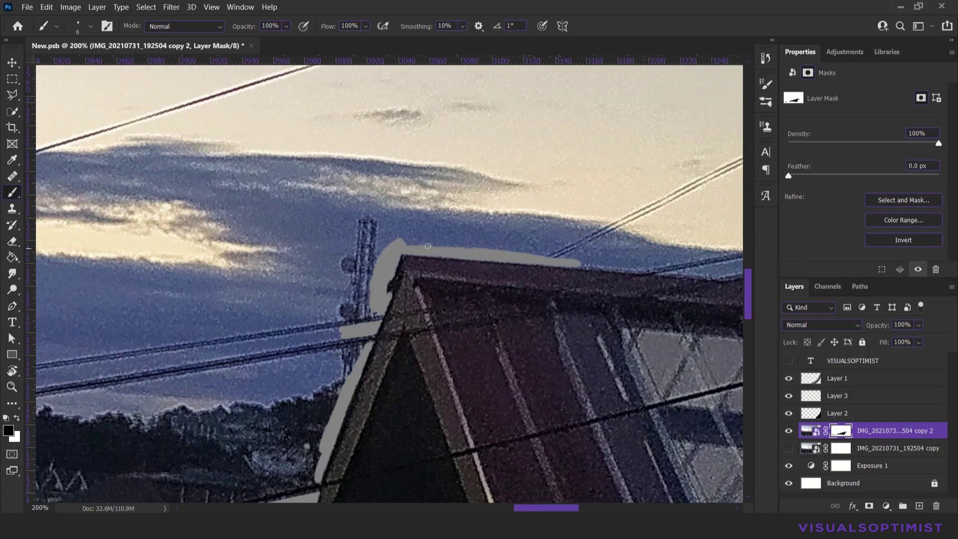
pyautogui.moveTo(369, 242); pyautogui.dragTo(629, 270)
pyautogui.moveTo(518, 507); pyautogui.dragTo(558, 508)
pyautogui.moveTo(377, 279); pyautogui.dragTo(575, 217)
# - Mask the sky along the long roof edge, then use a smaller brush along the lower rooftop
pyautogui.hscroll(3, 429, 275)
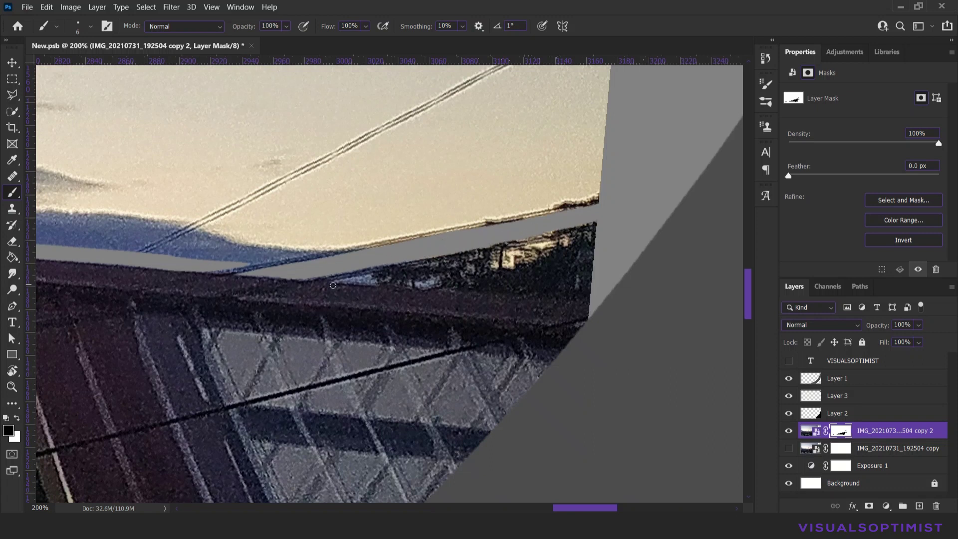
pyautogui.moveTo(333, 286); pyautogui.dragTo(596, 225)
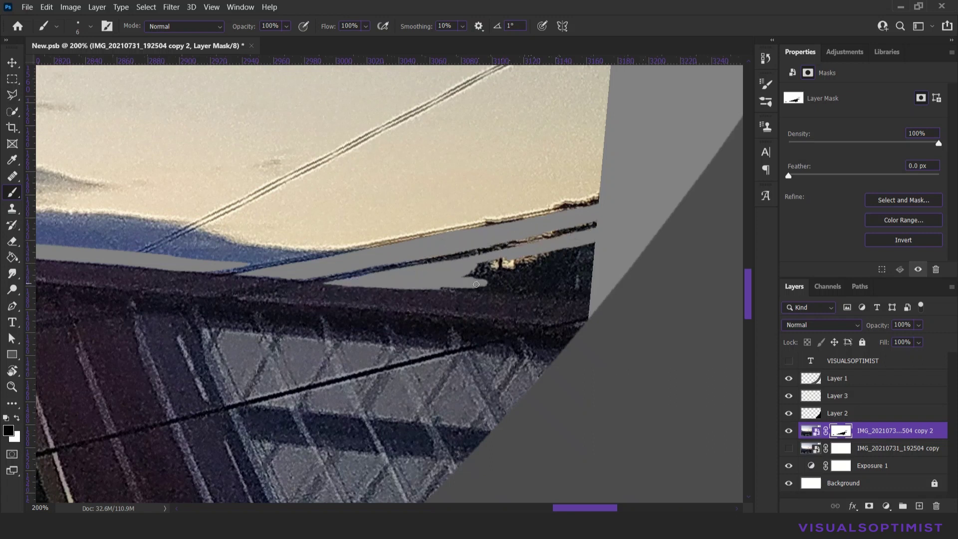
pyautogui.moveTo(476, 284); pyautogui.dragTo(589, 249)
pyautogui.moveTo(300, 247); pyautogui.dragTo(417, 210)
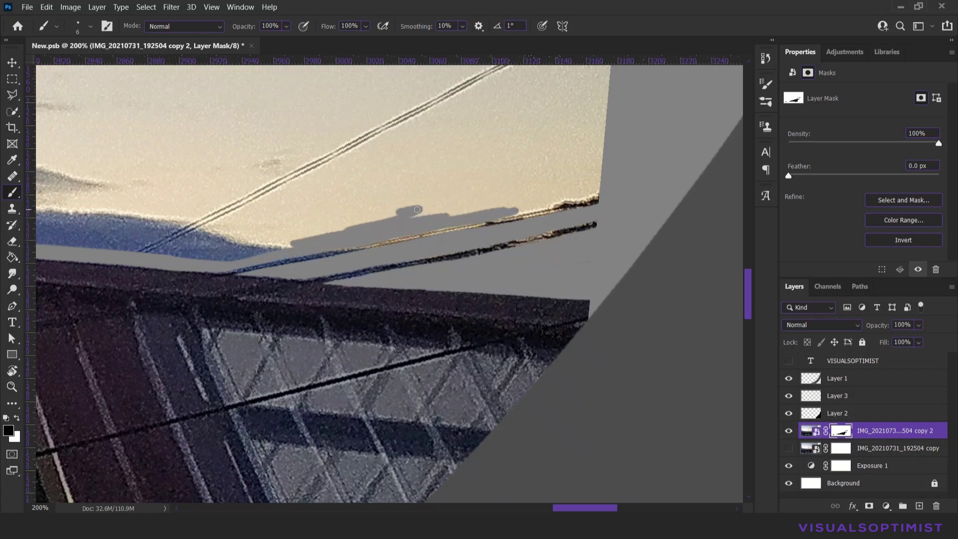
pyautogui.scroll(-3, 404, 170)
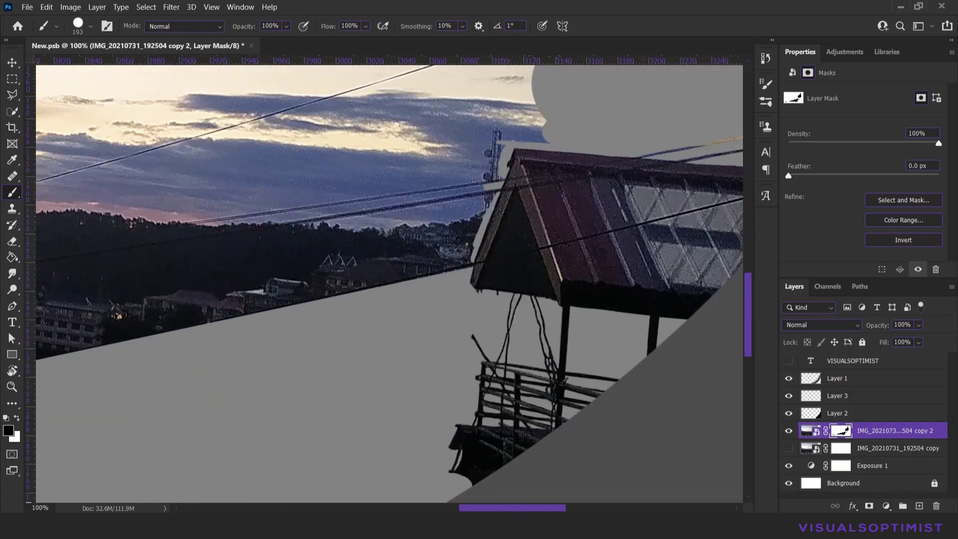
pyautogui.scroll(-2, 389, 284)
pyautogui.rightClick(334, 291)
pyautogui.click(294, 394)
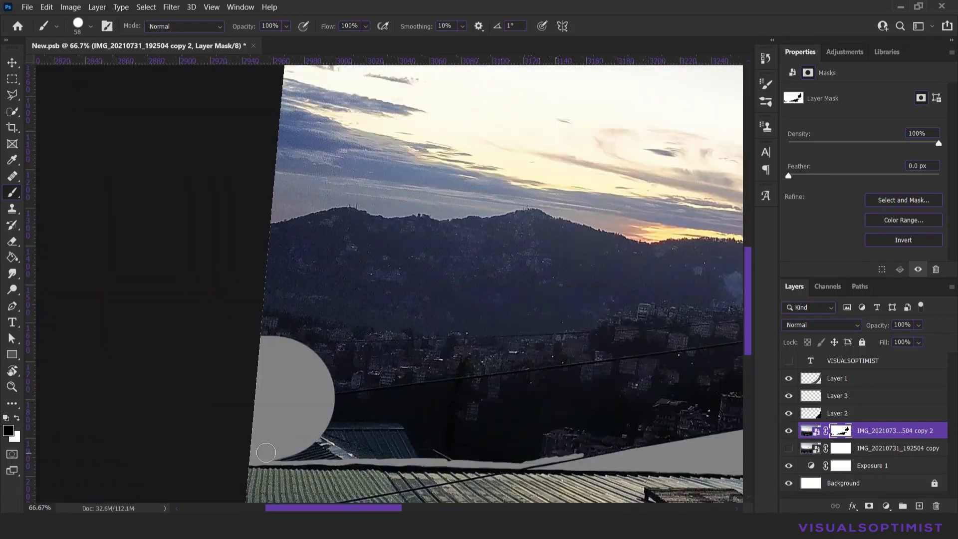
pyautogui.moveTo(259, 452)
pyautogui.mouseDown()
pyautogui.moveTo(543, 450)
pyautogui.moveTo(319, 349)
pyautogui.mouseUp()
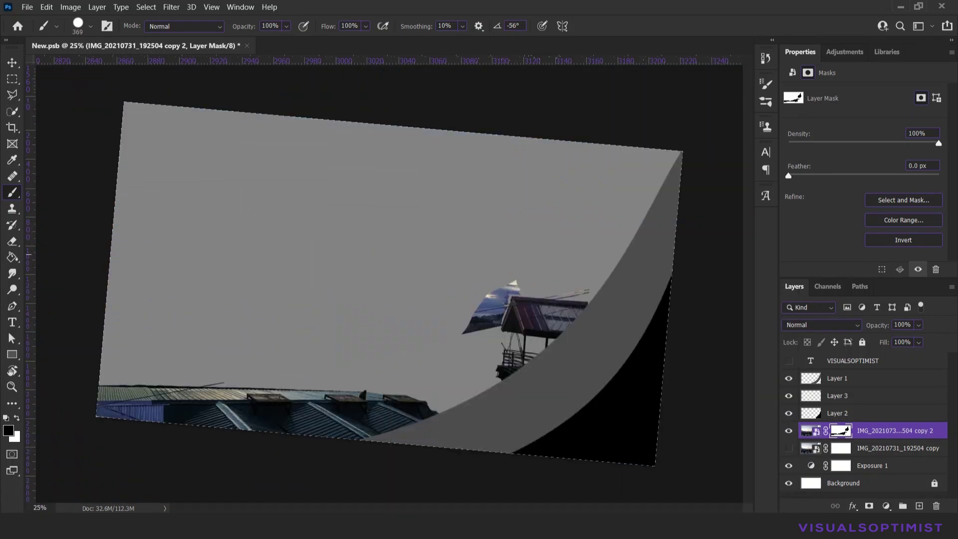
pyautogui.scroll(2, 389, 283)
# - Finish masking the sky, then draw a Pen path from the roof corner leftward across the rooftops
pyautogui.moveTo(529, 294)
pyautogui.mouseDown()
pyautogui.moveTo(399, 379)
pyautogui.moveTo(329, 474)
pyautogui.mouseUp()
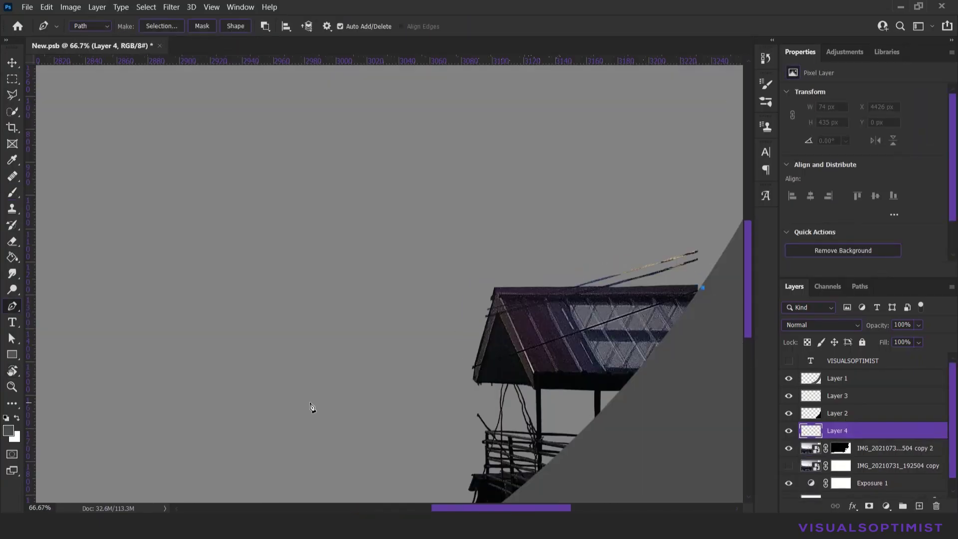
pyautogui.click(727, 278)
pyautogui.moveTo(501, 368); pyautogui.dragTo(513, 364)
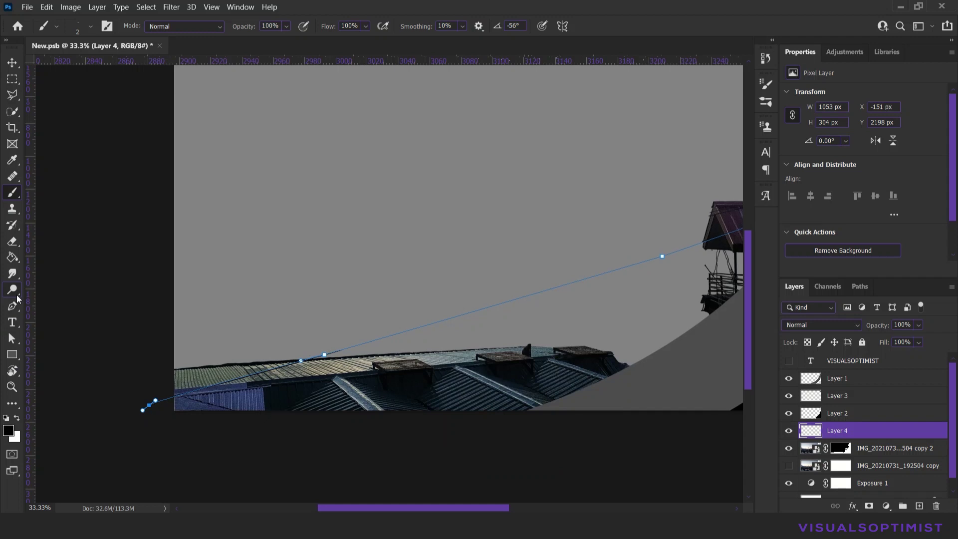
pyautogui.click(860, 287)
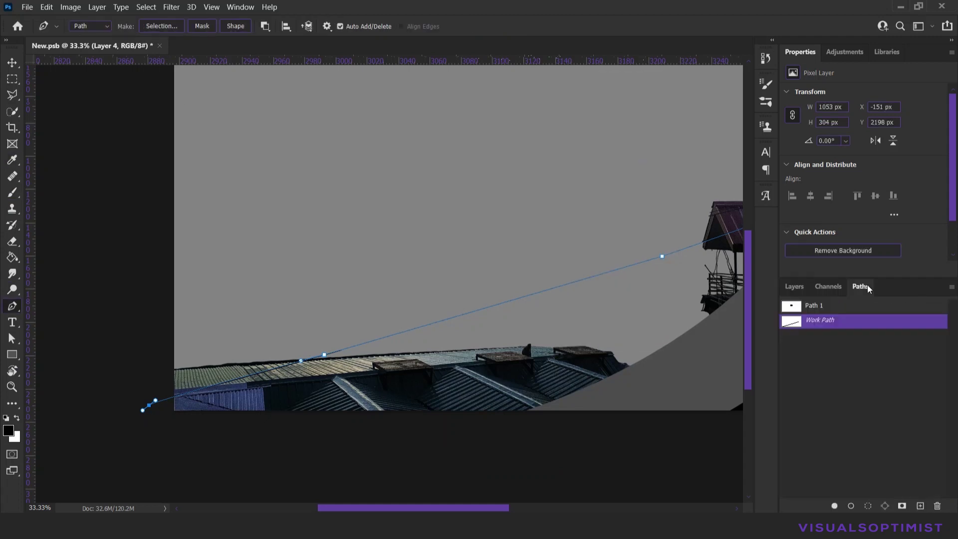
pyautogui.click(793, 286)
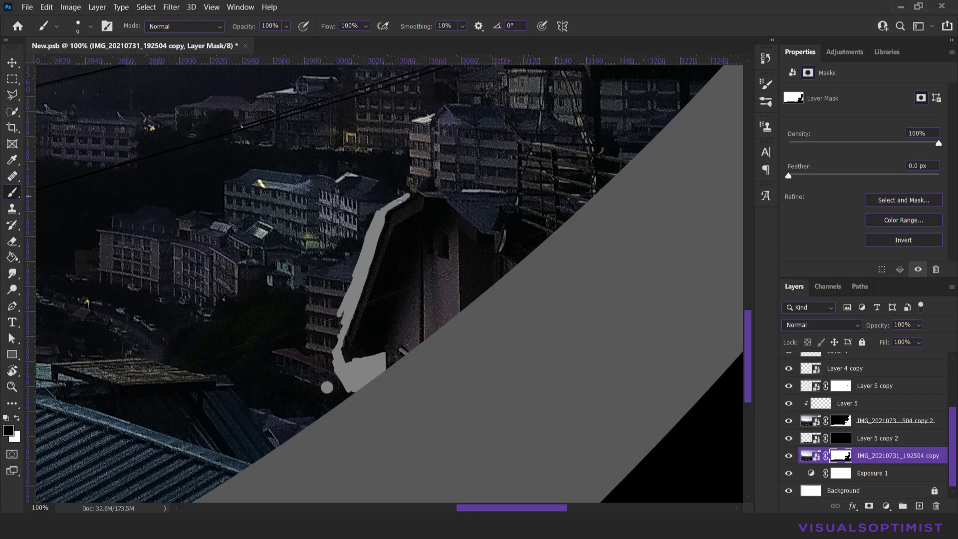
# - Mask the building's base, its roof edge, and the slanted beam's edge
pyautogui.hscroll(-5, 389, 197)
pyautogui.moveTo(429, 414); pyautogui.dragTo(457, 411)
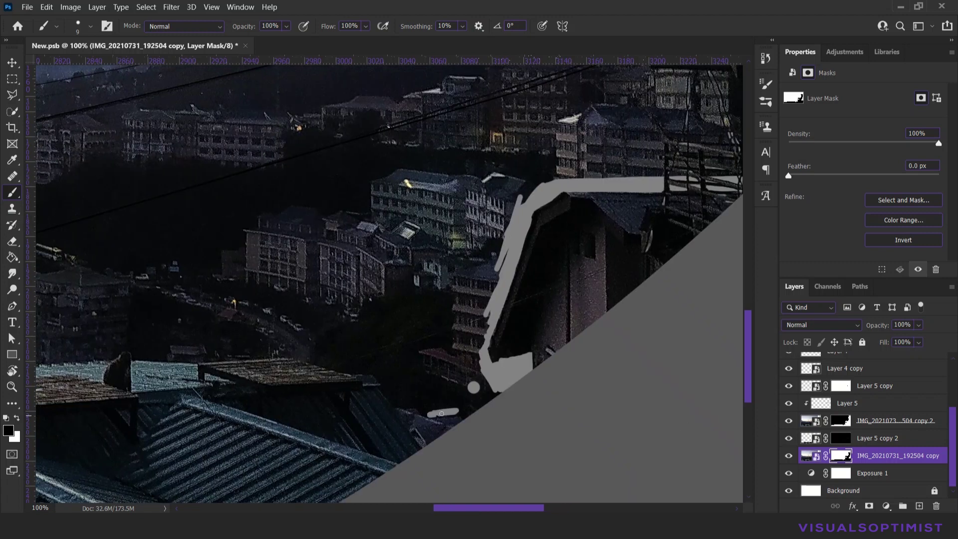
pyautogui.hscroll(-10, 476, 395)
pyautogui.moveTo(240, 358); pyautogui.dragTo(478, 350)
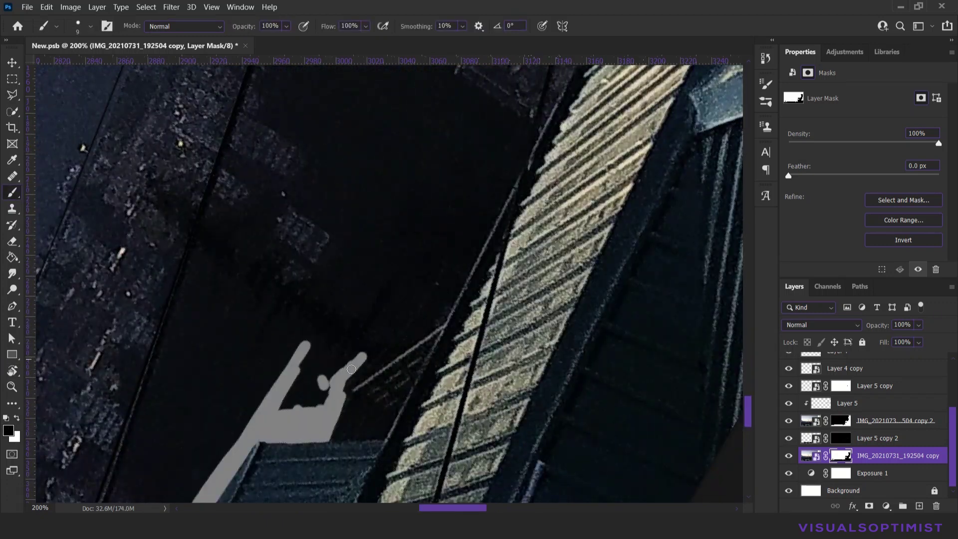
pyautogui.moveTo(351, 369); pyautogui.dragTo(434, 259)
# - Pen-trace the slanted beam, make it a selection, and fill it on the mask
pyautogui.press('p')
pyautogui.click(539, 149)
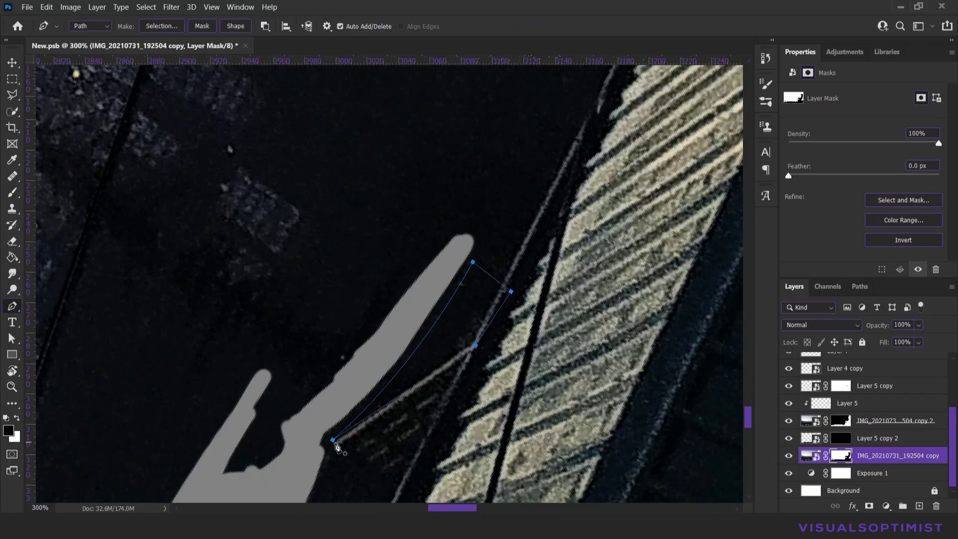
pyautogui.click(332, 439)
pyautogui.hotkey('ctrl', 'Return')
pyautogui.press('b')
pyautogui.hotkey('alt', 'BackSpace')
pyautogui.hotkey('ctrl', 'd')
# - Trace a second Pen path along the beam's side and fill it on the mask
pyautogui.press('p')
pyautogui.click(321, 433)
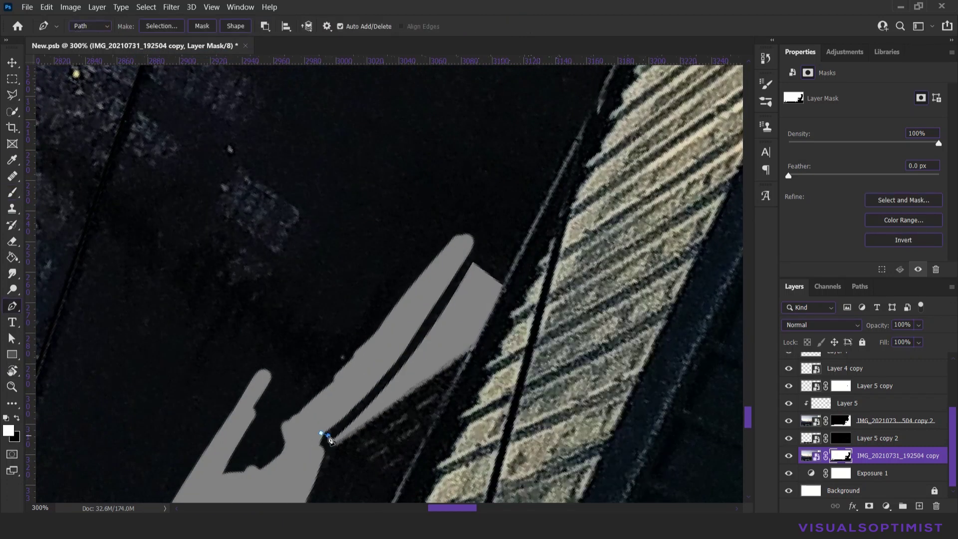
pyautogui.click(321, 433)
pyautogui.hotkey('ctrl', 'Return')
pyautogui.hotkey('alt', 'BackSpace')
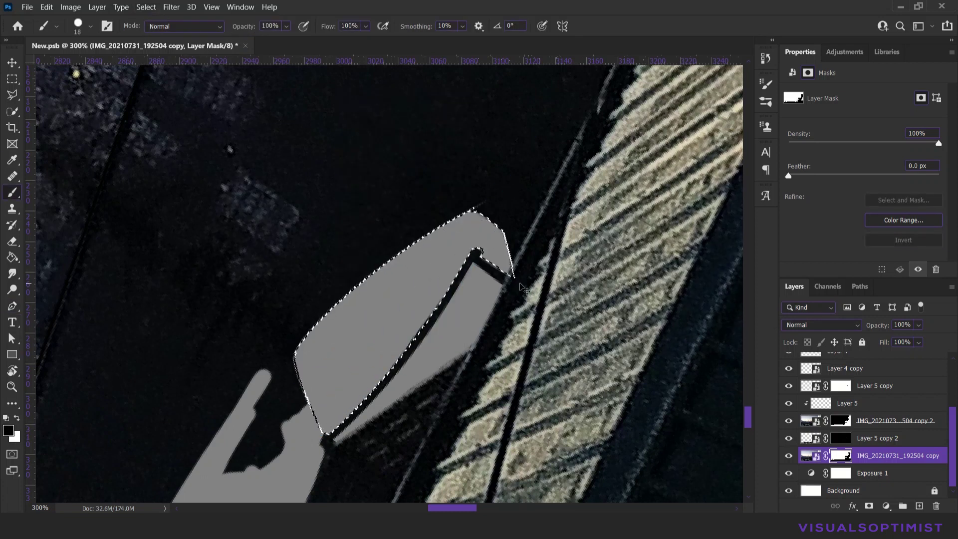
pyautogui.hotkey('ctrl', 'd')
# - Rotate the view to align the railing and outline the first gap between its bars with the Polygonal Lasso
pyautogui.hotkey('ctrl', '+')
pyautogui.press('l')
pyautogui.press('r')
pyautogui.moveTo(391, 396); pyautogui.dragTo(399, 369)
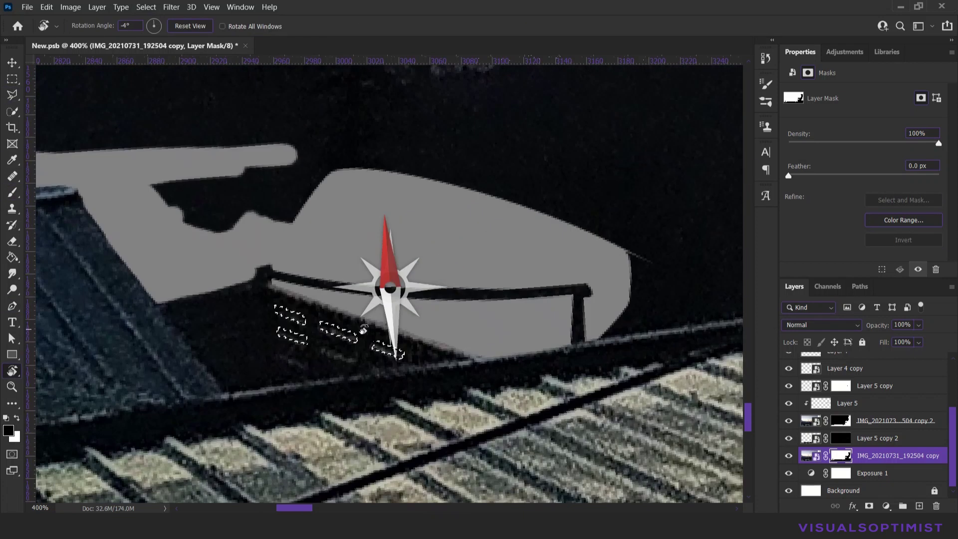
pyautogui.click(298, 371)
pyautogui.click(327, 377)
pyautogui.click(327, 386)
pyautogui.click(298, 380)
pyautogui.click(297, 371)
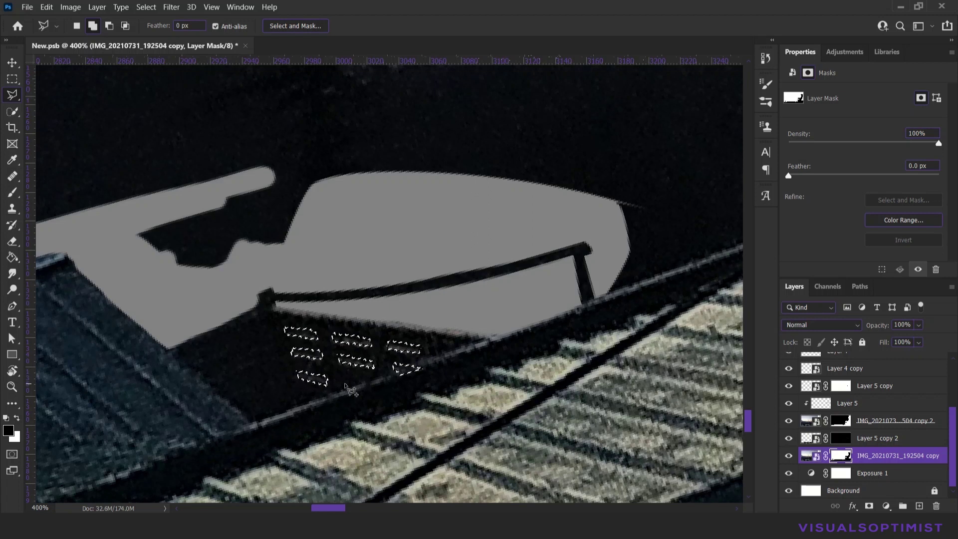
# - Add the remaining railing gaps to the Polygonal Lasso selection
pyautogui.click(306, 398)
pyautogui.click(438, 350)
pyautogui.click(470, 356)
pyautogui.click(438, 349)
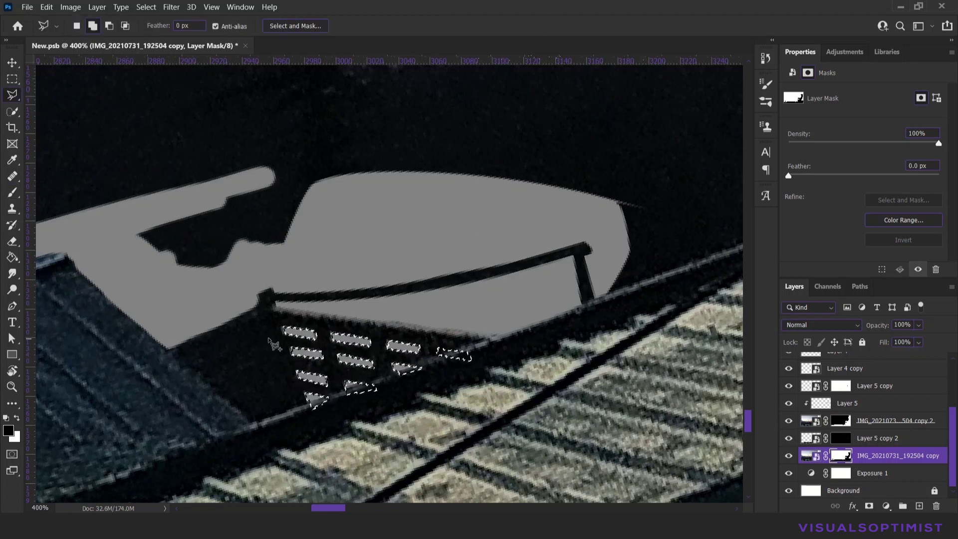
pyautogui.click(236, 335)
pyautogui.click(264, 322)
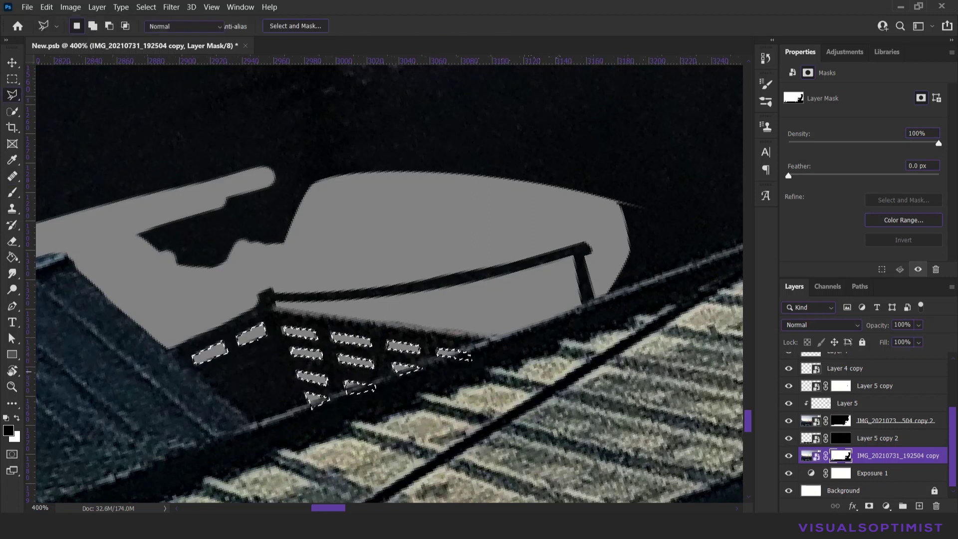
# - Zoom out and paint large masked areas over the roof with an enlarged brush
pyautogui.press('b')
pyautogui.hotkey('ctrl', '-')
pyautogui.hotkey('ctrl', '-')
pyautogui.moveTo(100, 319); pyautogui.dragTo(449, 265)
pyautogui.hotkey('ctrl', '-')
pyautogui.hotkey('ctrl', '-')
pyautogui.hotkey('ctrl', '-')
pyautogui.press(']')
pyautogui.press(']')
pyautogui.press(']')
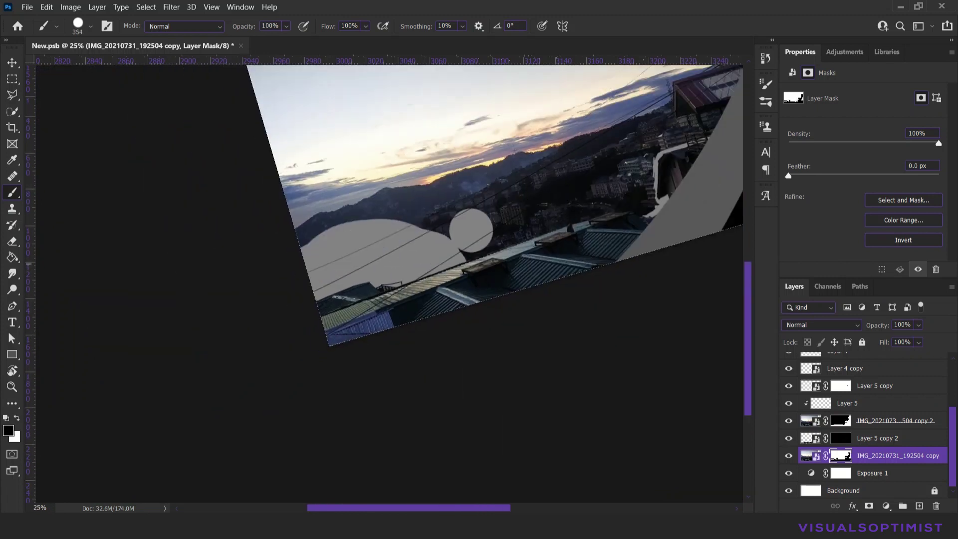
pyautogui.moveTo(299, 174); pyautogui.dragTo(549, 399)
# - Paint black on the city photo's mask over large sky areas above the left skyline
pyautogui.moveTo(449, 125); pyautogui.dragTo(698, 125)
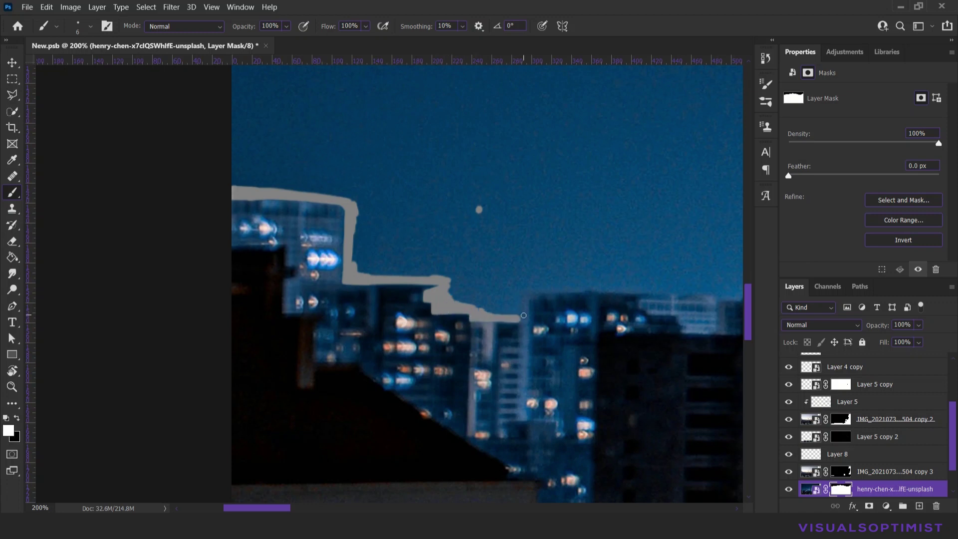
pyautogui.moveTo(594, 287); pyautogui.dragTo(666, 287)
pyautogui.moveTo(666, 287); pyautogui.dragTo(395, 288)
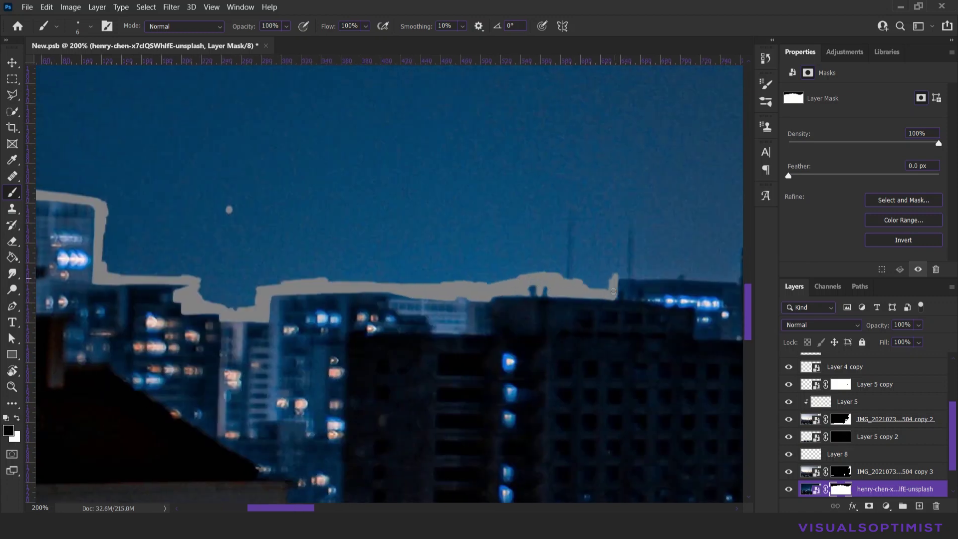
pyautogui.press('x')
pyautogui.moveTo(622, 294)
pyautogui.mouseDown()
pyautogui.moveTo(690, 278)
pyautogui.moveTo(549, 273)
pyautogui.mouseUp()
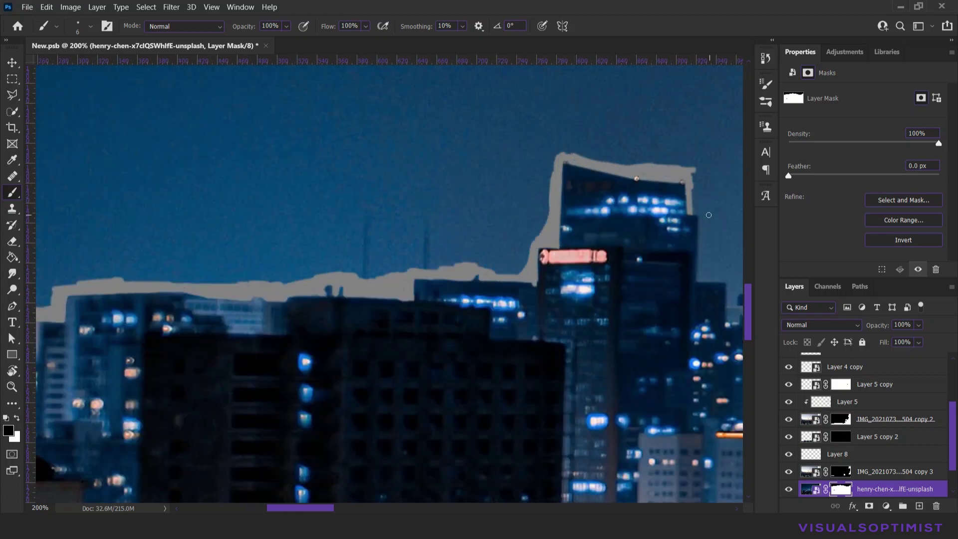
pyautogui.moveTo(700, 280); pyautogui.dragTo(725, 283)
pyautogui.moveTo(728, 305); pyautogui.dragTo(426, 305)
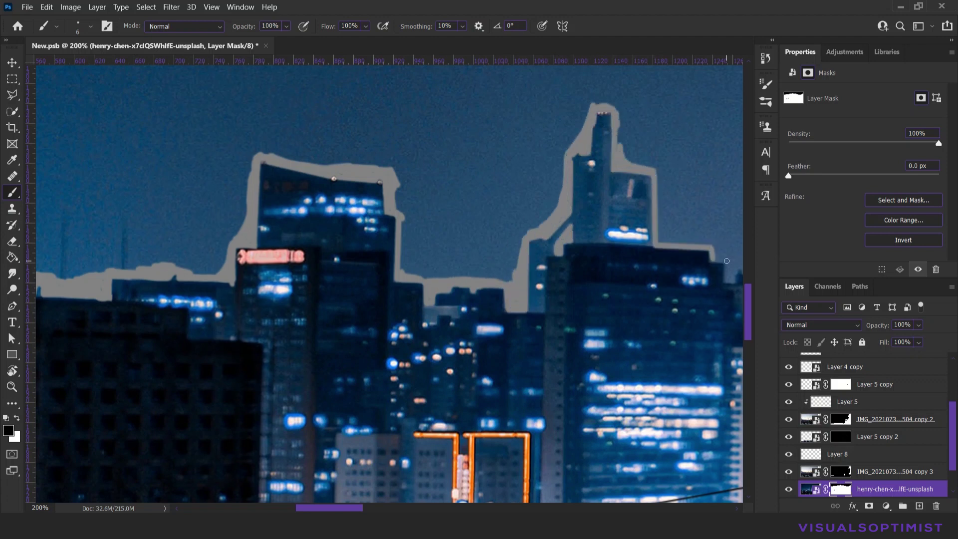
# - Trace the mask along the tower tops and down a tower's right edge
pyautogui.moveTo(726, 261); pyautogui.dragTo(729, 281)
pyautogui.moveTo(712, 247); pyautogui.dragTo(431, 247)
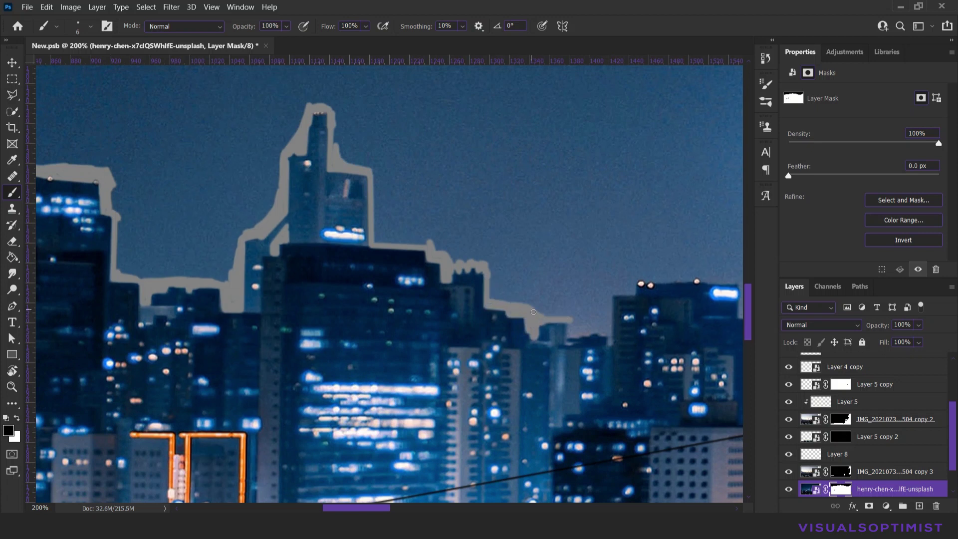
pyautogui.moveTo(717, 281); pyautogui.dragTo(518, 281)
pyautogui.moveTo(539, 286); pyautogui.dragTo(545, 306)
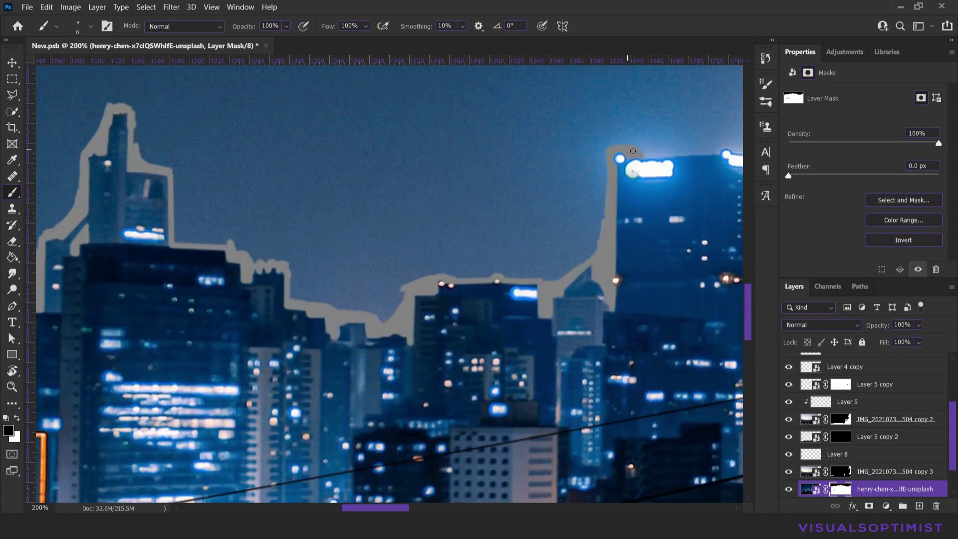
pyautogui.moveTo(632, 151); pyautogui.dragTo(421, 151)
pyautogui.moveTo(521, 147); pyautogui.dragTo(540, 126)
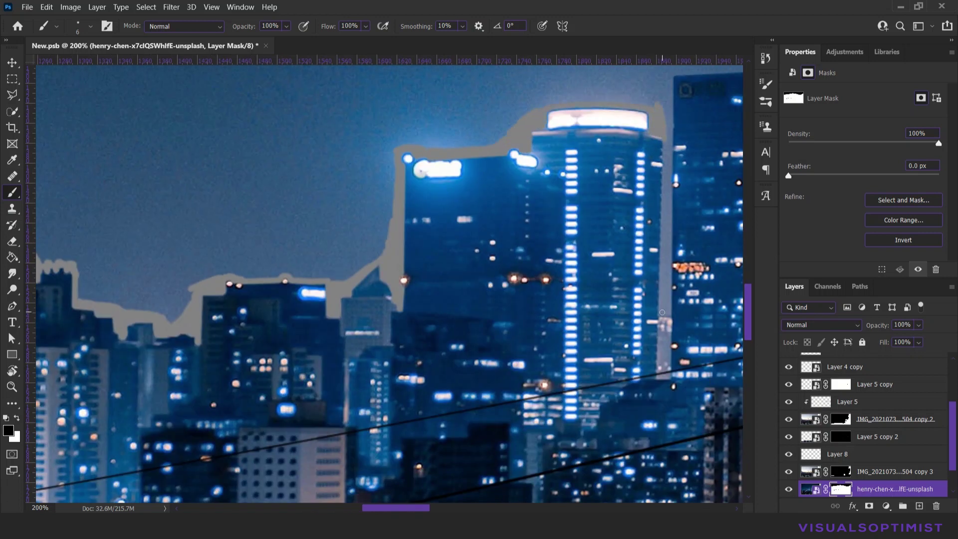
pyautogui.moveTo(667, 109)
pyautogui.mouseDown()
pyautogui.moveTo(667, 204)
pyautogui.moveTo(482, 204)
pyautogui.mouseUp()
pyautogui.moveTo(599, 165)
pyautogui.mouseDown()
pyautogui.moveTo(598, 449)
pyautogui.moveTo(618, 165)
pyautogui.moveTo(549, 150)
pyautogui.mouseUp()
# - Enlarge the brush and mask the sky between towers and around the tall tower's top and left edge
pyautogui.rightClick(652, 287)
pyautogui.rightClick(651, 152)
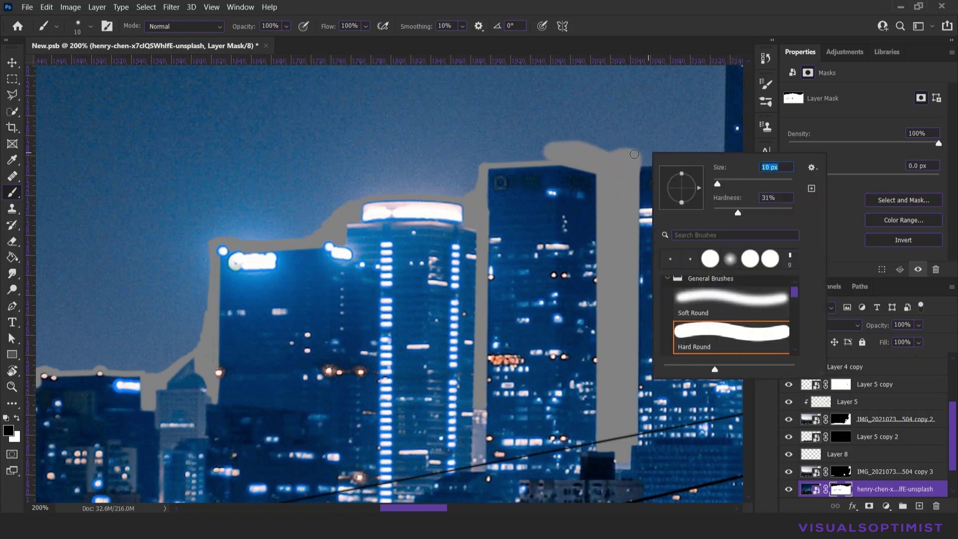
pyautogui.moveTo(639, 154); pyautogui.dragTo(723, 148)
pyautogui.moveTo(460, 460); pyautogui.dragTo(241, 459)
pyautogui.moveTo(506, 499); pyautogui.dragTo(507, 277)
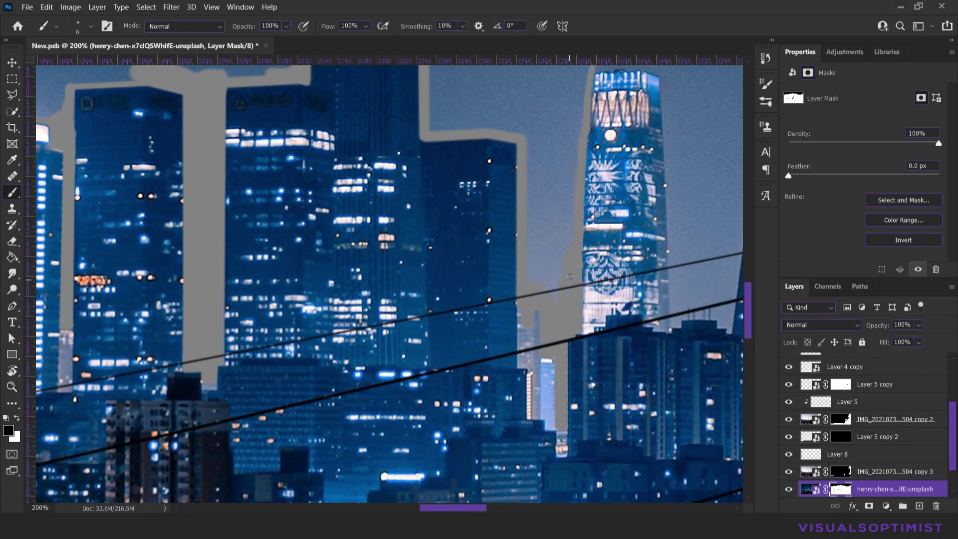
pyautogui.scroll(3, 570, 276)
pyautogui.moveTo(594, 152); pyautogui.dragTo(669, 152)
pyautogui.moveTo(528, 305); pyautogui.dragTo(579, 145)
pyautogui.moveTo(664, 155); pyautogui.dragTo(664, 185)
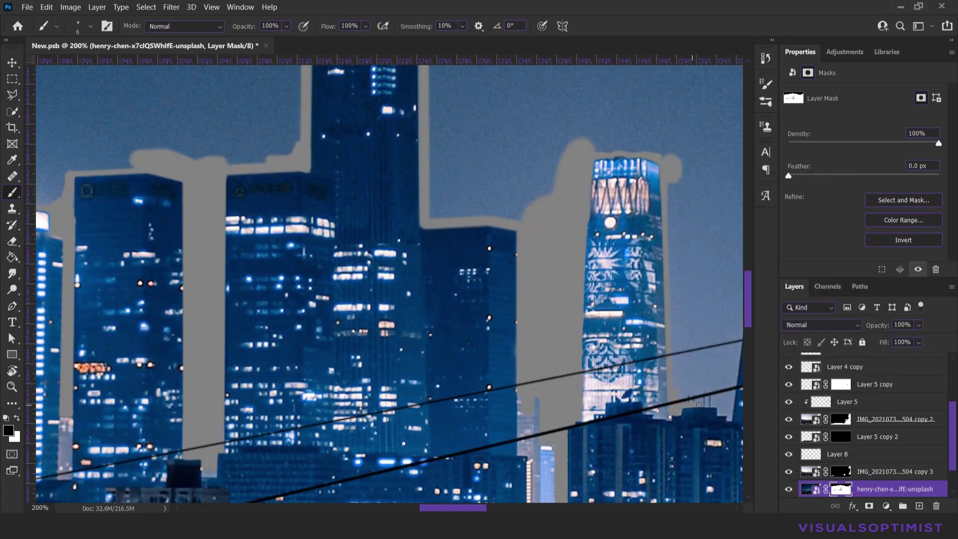
pyautogui.hscroll(5, 698, 404)
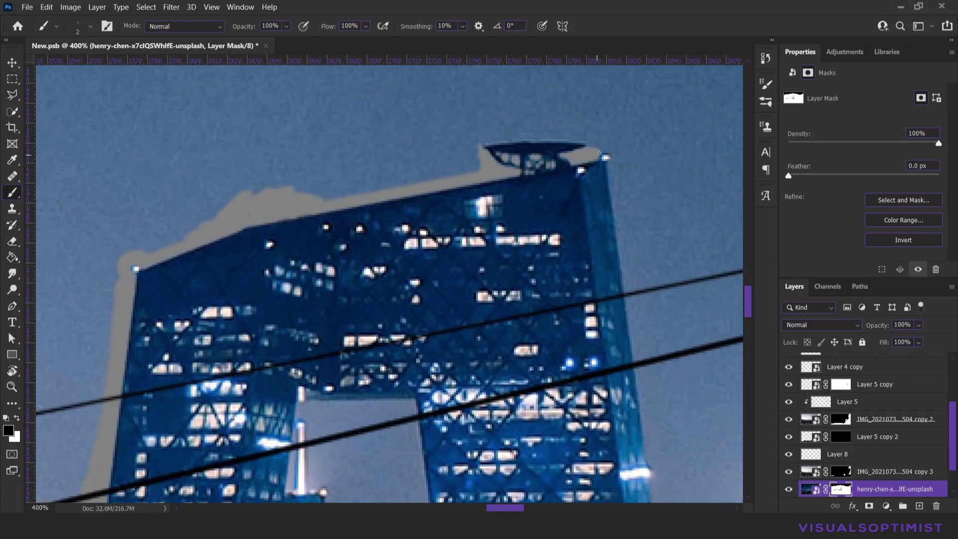
# - Resize the brush and mask the sky along the building's top and right edges and above the distant lights
pyautogui.rightClick(599, 153)
pyautogui.scroll(-6, 413, 171)
pyautogui.scroll(-2, 414, 171)
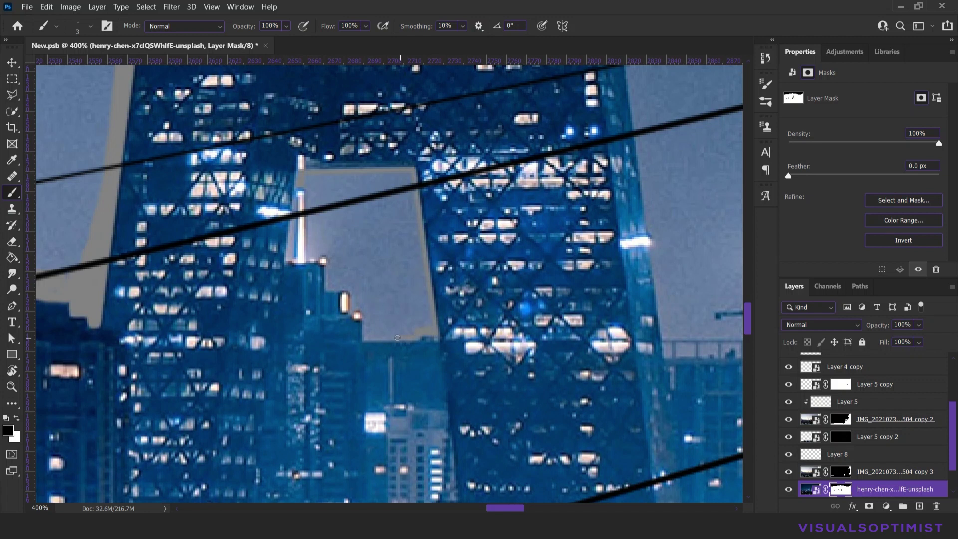
pyautogui.scroll(-2, 863, 478)
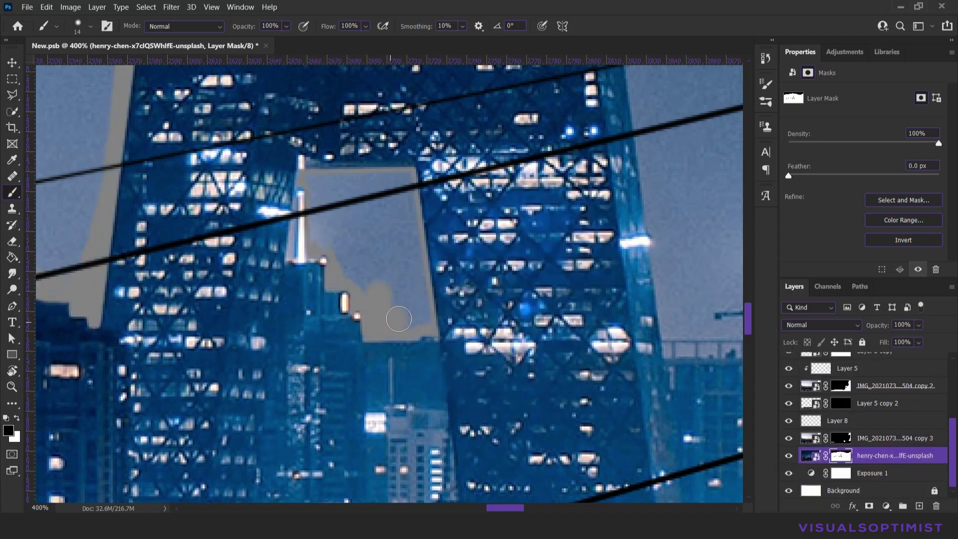
pyautogui.hscroll(10, 407, 181)
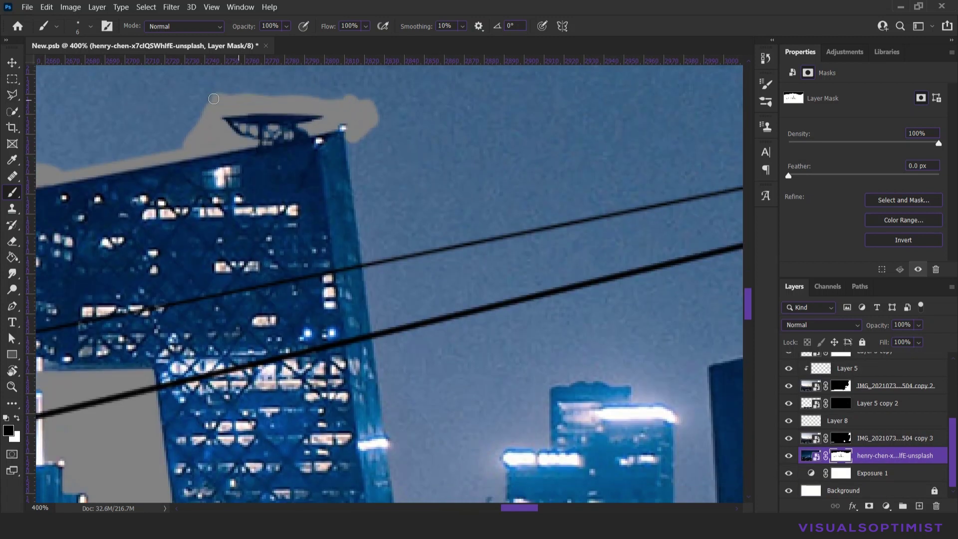
pyautogui.rightClick(449, 222)
pyautogui.press('Escape')
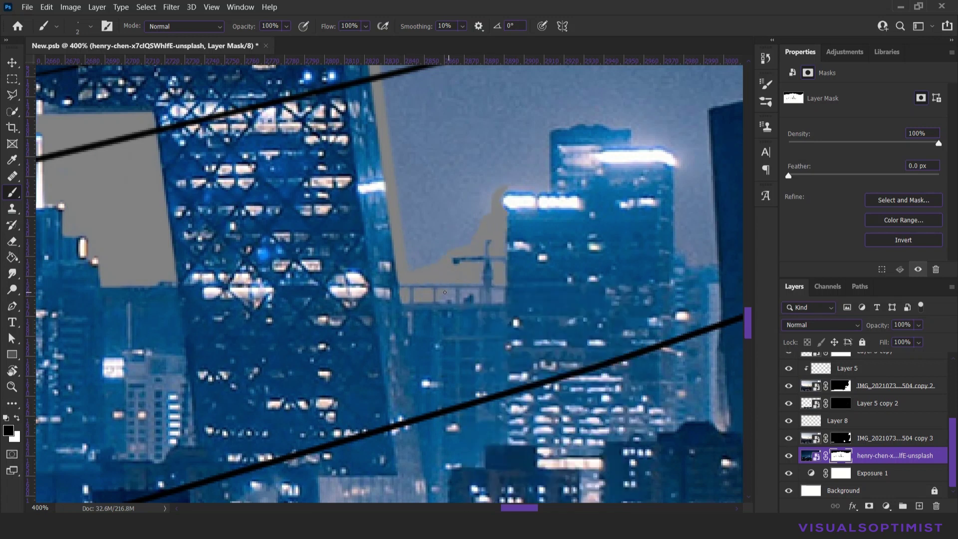
pyautogui.press(']')
pyautogui.press(']')
pyautogui.press(']')
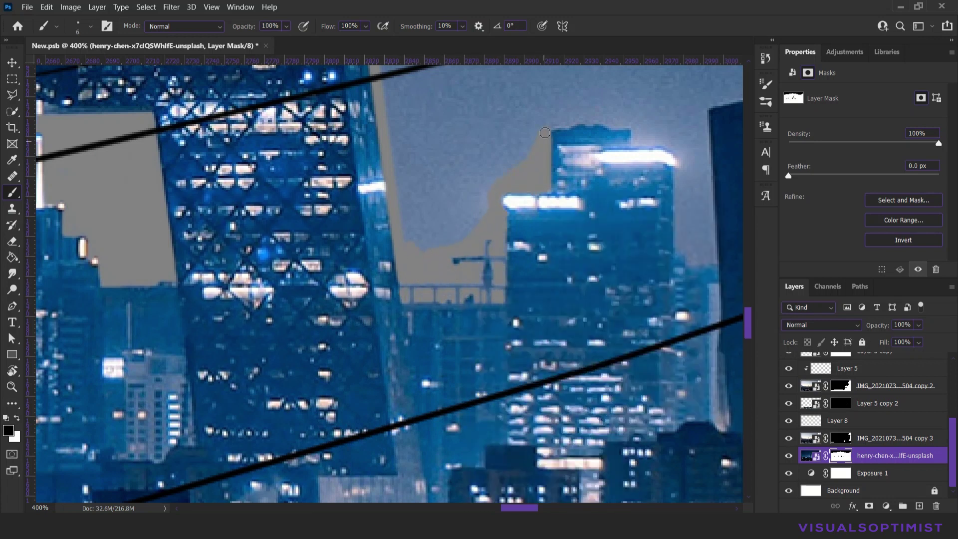
pyautogui.press('[')
pyautogui.press('[')
pyautogui.moveTo(633, 132); pyautogui.dragTo(657, 142)
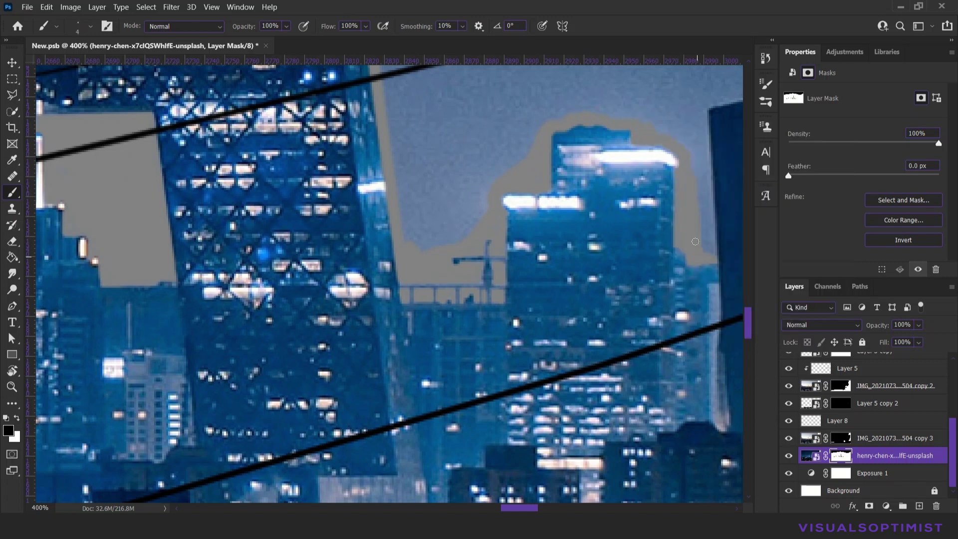
pyautogui.moveTo(694, 241)
pyautogui.mouseDown()
pyautogui.moveTo(704, 106)
pyautogui.moveTo(315, 106)
pyautogui.mouseUp()
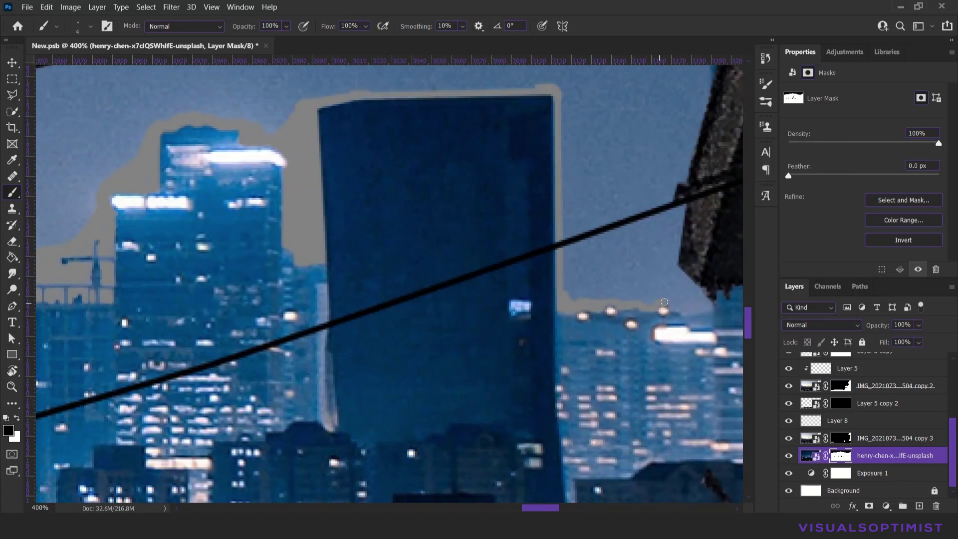
pyautogui.moveTo(664, 302)
pyautogui.mouseDown()
pyautogui.moveTo(703, 299)
pyautogui.moveTo(264, 299)
pyautogui.mouseUp()
# - Mask the sky beside the umbrella, the dark building and the skyline's left end
pyautogui.moveTo(532, 300); pyautogui.dragTo(537, 387)
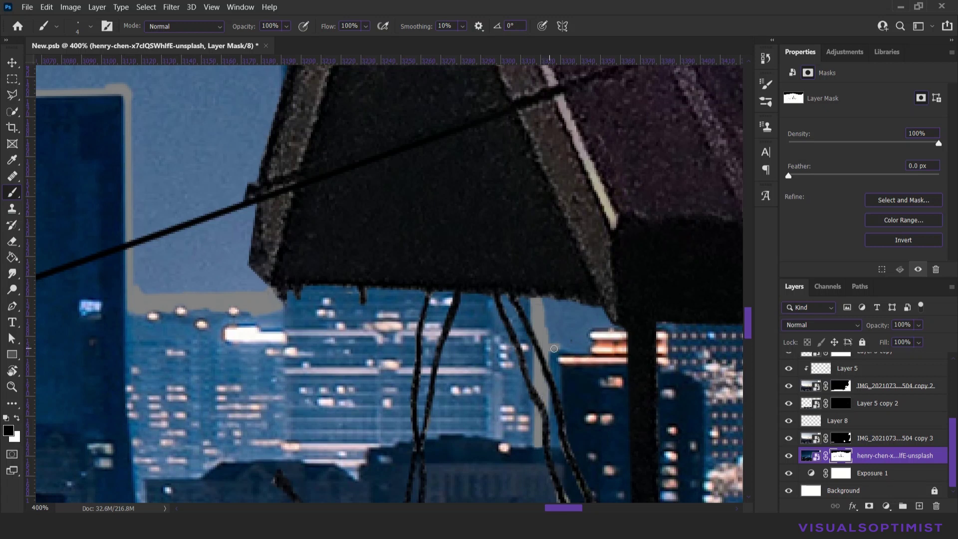
pyautogui.moveTo(554, 348); pyautogui.dragTo(591, 312)
pyautogui.hscroll(5, 591, 312)
pyautogui.moveTo(506, 332)
pyautogui.mouseDown()
pyautogui.moveTo(533, 383)
pyautogui.moveTo(566, 406)
pyautogui.mouseUp()
pyautogui.rightClick(611, 294)
pyautogui.moveTo(369, 394); pyautogui.dragTo(693, 414)
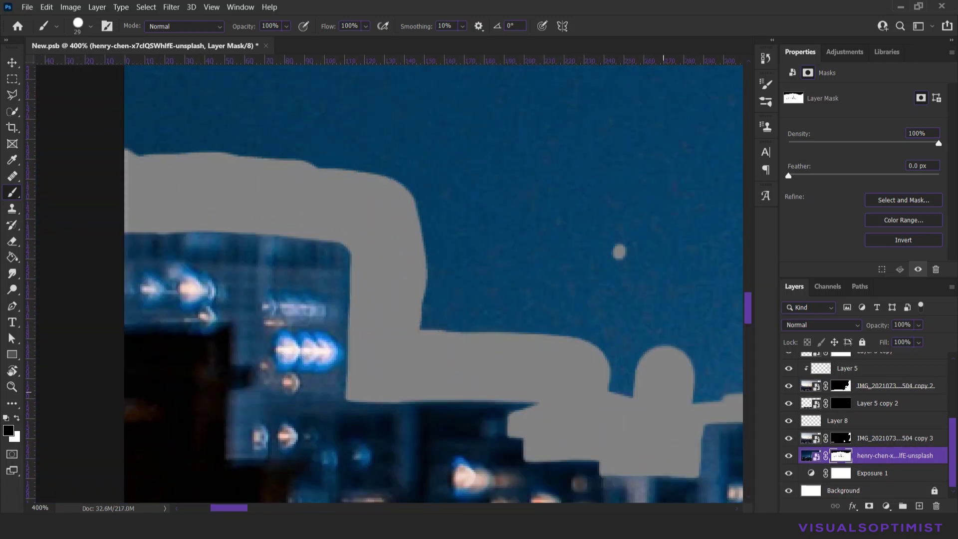
pyautogui.hscroll(10, 618, 251)
pyautogui.moveTo(150, 299); pyautogui.dragTo(699, 319)
pyautogui.hscroll(5, 499, 299)
pyautogui.press('[')
pyautogui.press('[')
pyautogui.press('[')
pyautogui.moveTo(75, 125)
pyautogui.mouseDown()
pyautogui.moveTo(400, 302)
pyautogui.moveTo(643, 287)
pyautogui.mouseUp()
# - Mask the sky around the tower and the open sky above the buildings
pyautogui.rightClick(644, 286)
pyautogui.press('Escape')
pyautogui.hscroll(10, 499, 279)
pyautogui.moveTo(694, 429); pyautogui.dragTo(528, 220)
pyautogui.moveTo(319, 105); pyautogui.dragTo(508, 260)
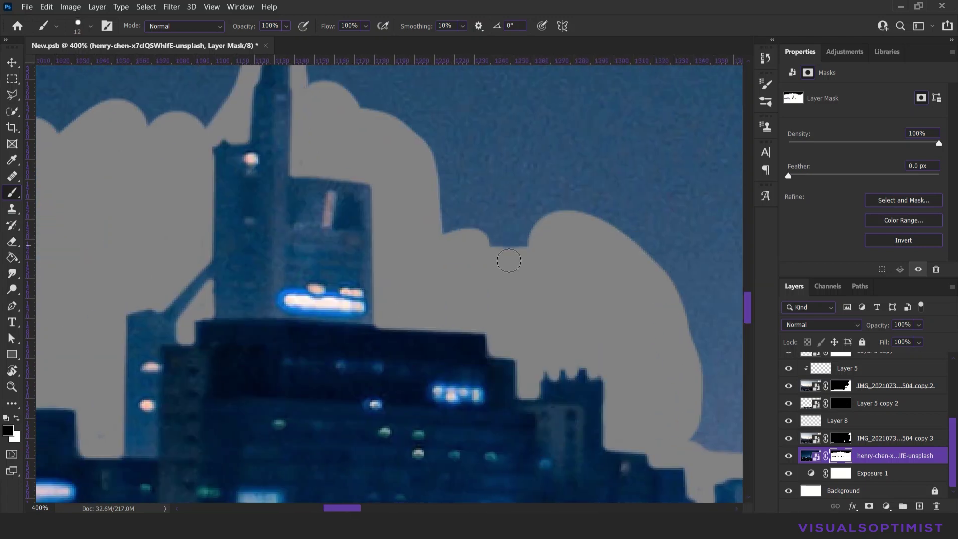
pyautogui.hscroll(10, 509, 261)
pyautogui.moveTo(299, 149); pyautogui.dragTo(549, 300)
pyautogui.hscroll(10, 399, 279)
pyautogui.press(']')
pyautogui.press(']')
pyautogui.press(']')
pyautogui.moveTo(473, 359); pyautogui.dragTo(608, 89)
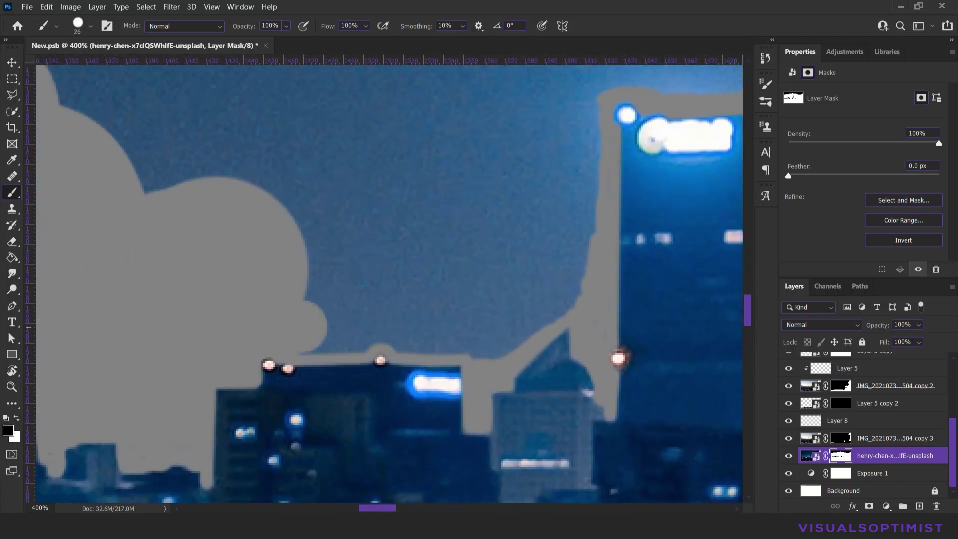
pyautogui.moveTo(297, 327)
pyautogui.mouseDown()
pyautogui.moveTo(470, 315)
pyautogui.moveTo(449, 74)
pyautogui.mouseUp()
# - With a much larger brush, mask the broad sky areas around the central tower
pyautogui.hscroll(10, 449, 75)
pyautogui.press('[')
pyautogui.press('[')
pyautogui.moveTo(359, 249)
pyautogui.mouseDown()
pyautogui.moveTo(587, 158)
pyautogui.moveTo(566, 449)
pyautogui.mouseUp()
pyautogui.hscroll(10, 566, 449)
pyautogui.press(']')
pyautogui.press(']')
pyautogui.press(']')
pyautogui.moveTo(548, 75); pyautogui.dragTo(548, 449)
pyautogui.moveTo(219, 75); pyautogui.dragTo(230, 499)
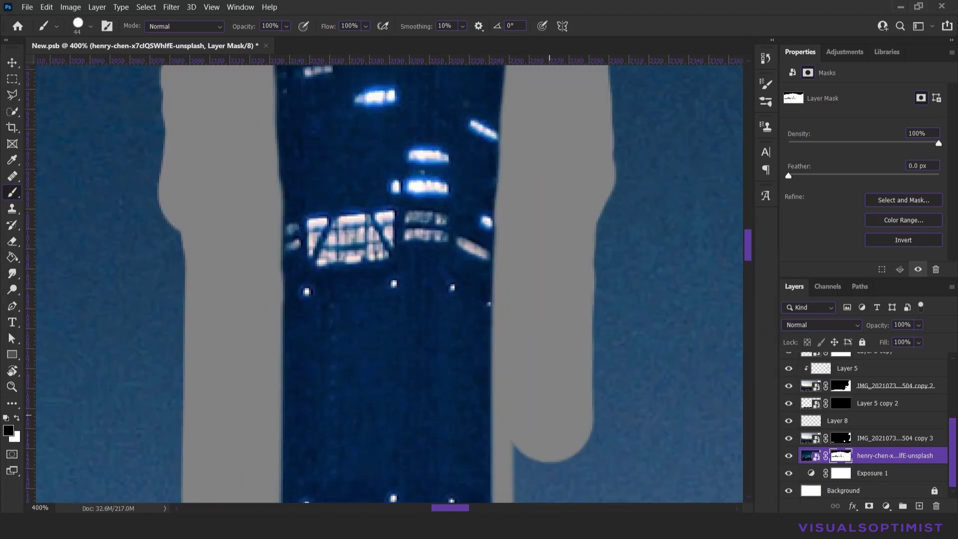
pyautogui.hotkey('ctrl', '-')
pyautogui.rightClick(509, 289)
pyautogui.moveTo(359, 85); pyautogui.dragTo(598, 224)
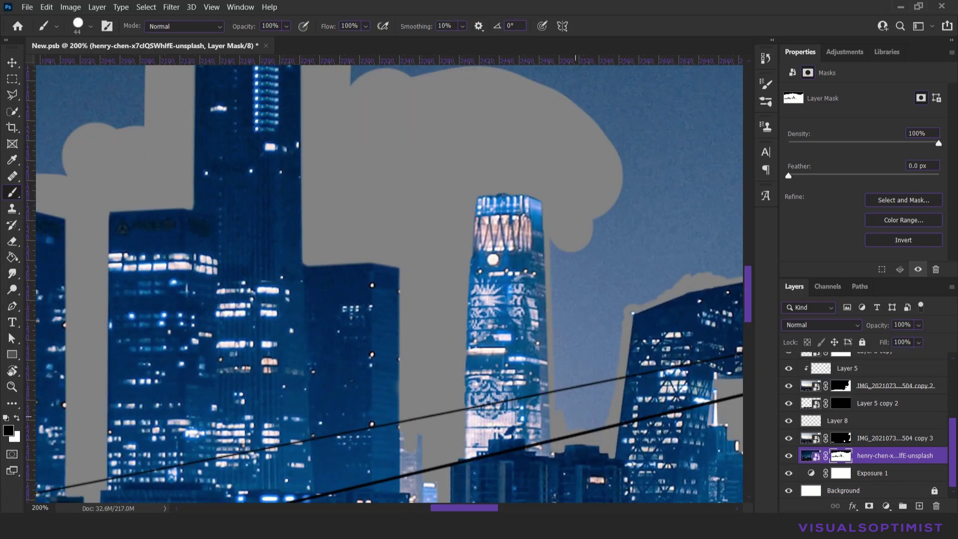
pyautogui.moveTo(573, 399); pyautogui.dragTo(648, 200)
# - Mask the sky around the small buildings, the rooftop and the antenna
pyautogui.hscroll(10, 389, 280)
pyautogui.press('[')
pyautogui.press('[')
pyautogui.press('[')
pyautogui.moveTo(499, 379)
pyautogui.mouseDown()
pyautogui.moveTo(406, 388)
pyautogui.moveTo(644, 364)
pyautogui.mouseUp()
pyautogui.hscroll(10, 531, 286)
pyautogui.hotkey('ctrl', '+')
pyautogui.press('[')
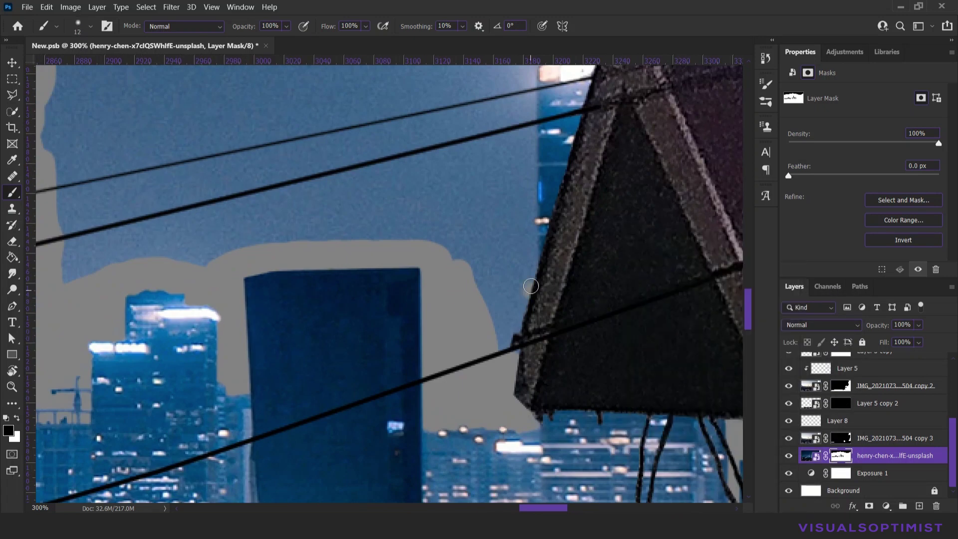
pyautogui.hotkey('ctrl', '-')
pyautogui.hscroll(10, 530, 286)
pyautogui.press(']')
pyautogui.press(']')
pyautogui.moveTo(466, 394); pyautogui.dragTo(511, 382)
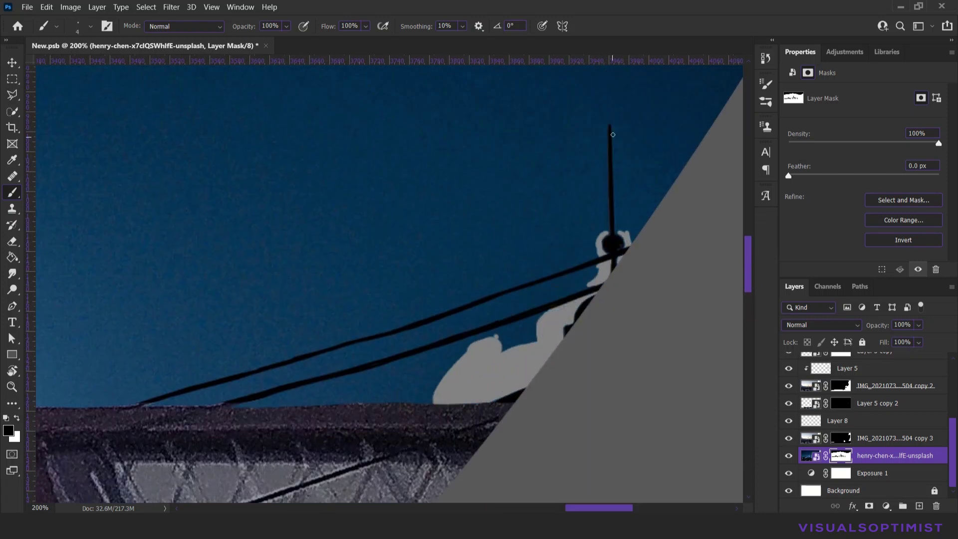
pyautogui.moveTo(612, 134); pyautogui.dragTo(611, 234)
pyautogui.rightClick(630, 193)
pyautogui.moveTo(596, 120)
pyautogui.mouseDown()
pyautogui.moveTo(596, 250)
pyautogui.moveTo(449, 400)
pyautogui.mouseUp()
# - Zoom out and fill the remaining open sky with a very large brush
pyautogui.hotkey('ctrl', '-')
pyautogui.rightClick(248, 328)
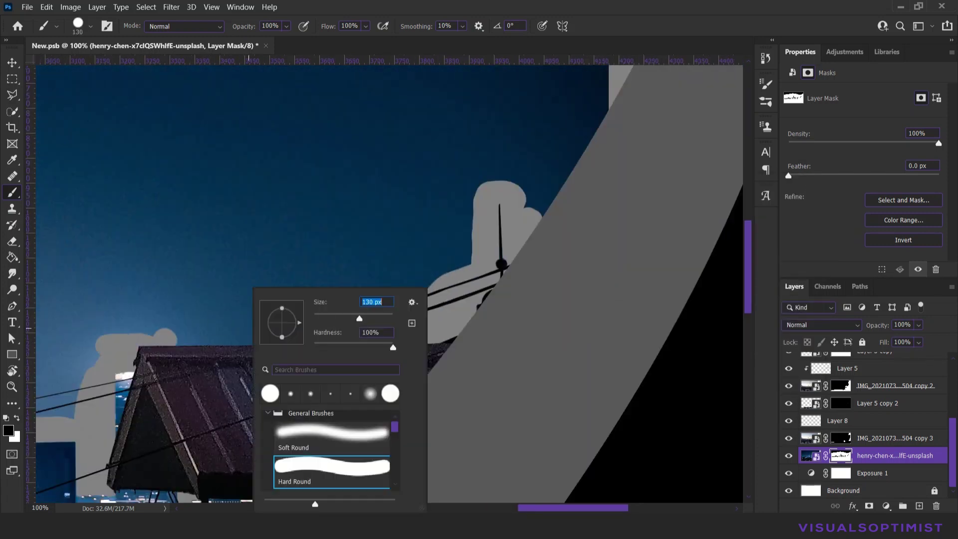
pyautogui.hotkey('ctrl', '-')
pyautogui.moveTo(349, 150); pyautogui.dragTo(449, 274)
pyautogui.rightClick(237, 303)
pyautogui.hscroll(-5, 379, 279)
pyautogui.moveTo(249, 125); pyautogui.dragTo(449, 225)
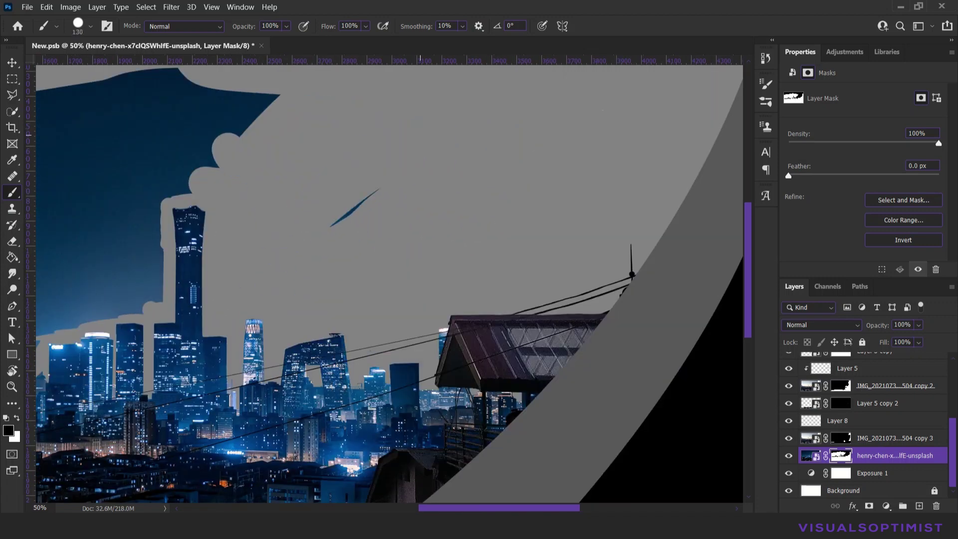
pyautogui.hscroll(-5, 379, 279)
pyautogui.hscroll(-7, 379, 279)
pyautogui.rightClick(635, 159)
pyautogui.rightClick(438, 273)
pyautogui.moveTo(505, 304); pyautogui.dragTo(503, 304)
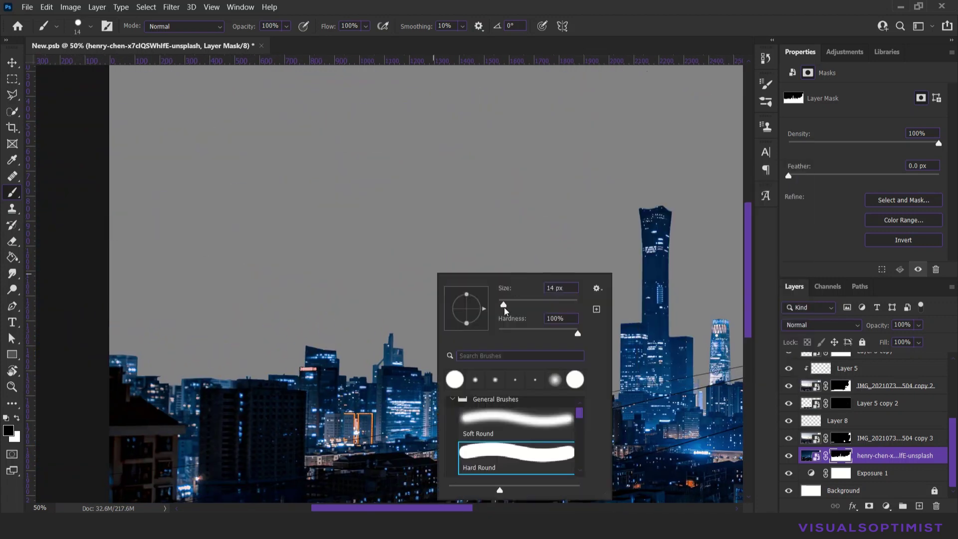
# - Paint thin 1 px antennas on several rooftops
pyautogui.rightClick(359, 254)
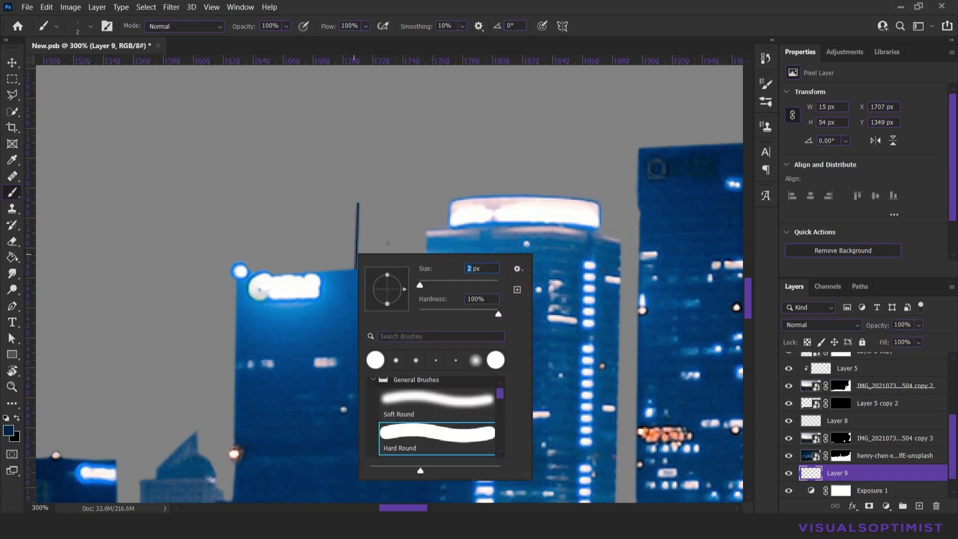
pyautogui.write('1')
pyautogui.press('Return')
pyautogui.moveTo(352, 215); pyautogui.dragTo(353, 270)
pyautogui.moveTo(275, 212); pyautogui.dragTo(288, 273)
pyautogui.hscroll(5, 289, 225)
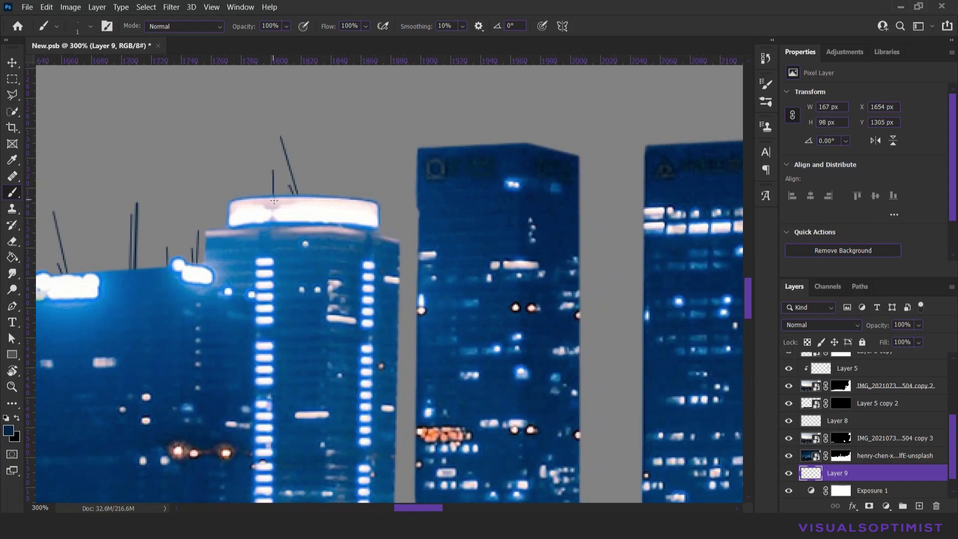
pyautogui.hscroll(5, 384, 117)
pyautogui.moveTo(402, 127); pyautogui.dragTo(401, 156)
# - Erase stray strokes, add another antenna, and move the city photo layer beneath Layer 9
pyautogui.hotkey('ctrl', '-')
pyautogui.hotkey('ctrl', '-')
pyautogui.press('e')
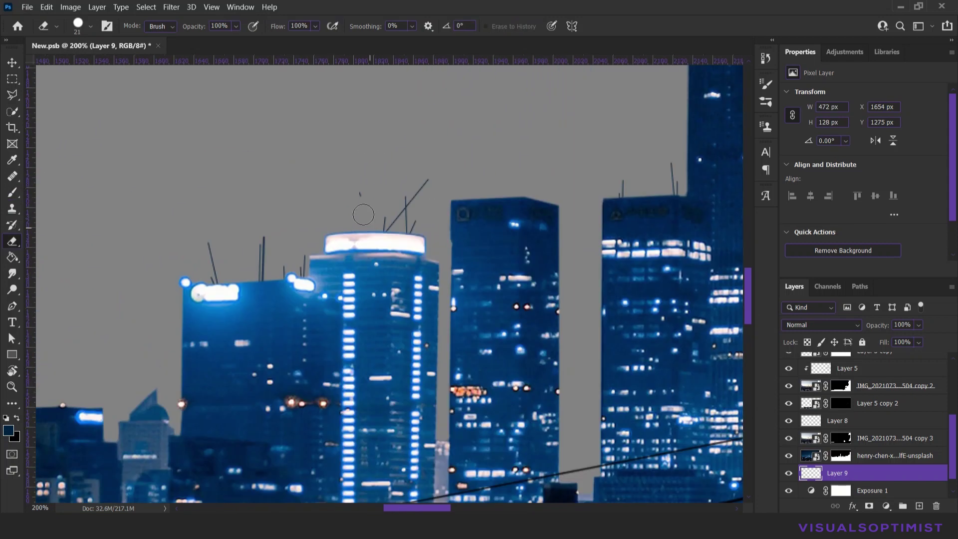
pyautogui.hotkey('ctrl', '-')
pyautogui.hotkey('ctrl', '+')
pyautogui.hotkey('ctrl', '+')
pyautogui.press('b')
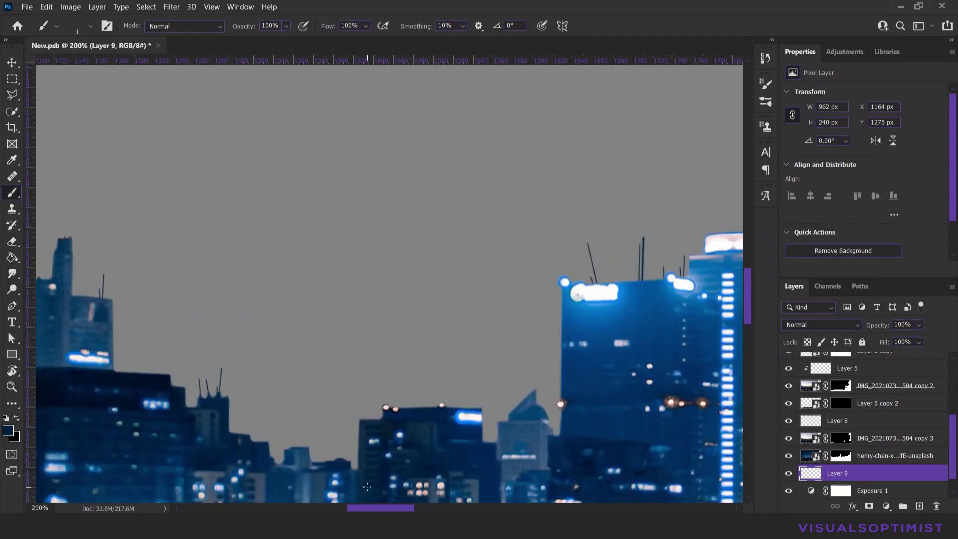
pyautogui.hscroll(-10, 367, 486)
pyautogui.moveTo(197, 216); pyautogui.dragTo(208, 285)
pyautogui.hscroll(5, 122, 405)
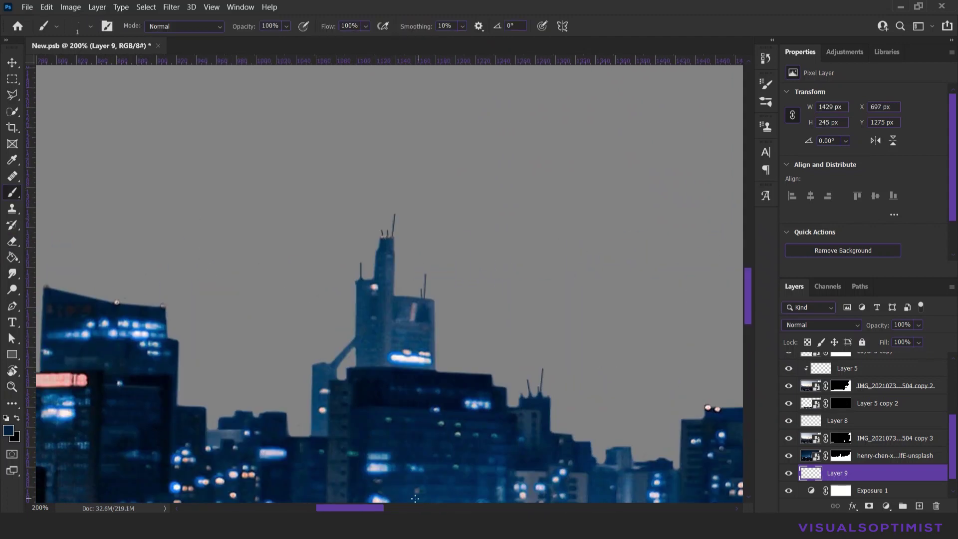
pyautogui.hscroll(20, 122, 405)
pyautogui.click(840, 455)
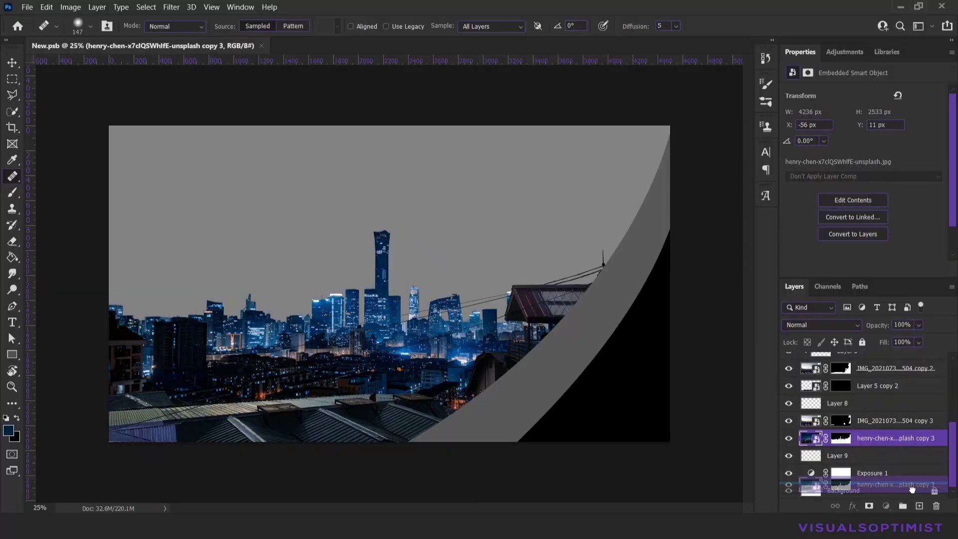
pyautogui.moveTo(911, 489); pyautogui.dragTo(912, 486)
# - Target the lower city layer's mask, zoom to the dome, and set a 6 px brush
pyautogui.click(12, 193)
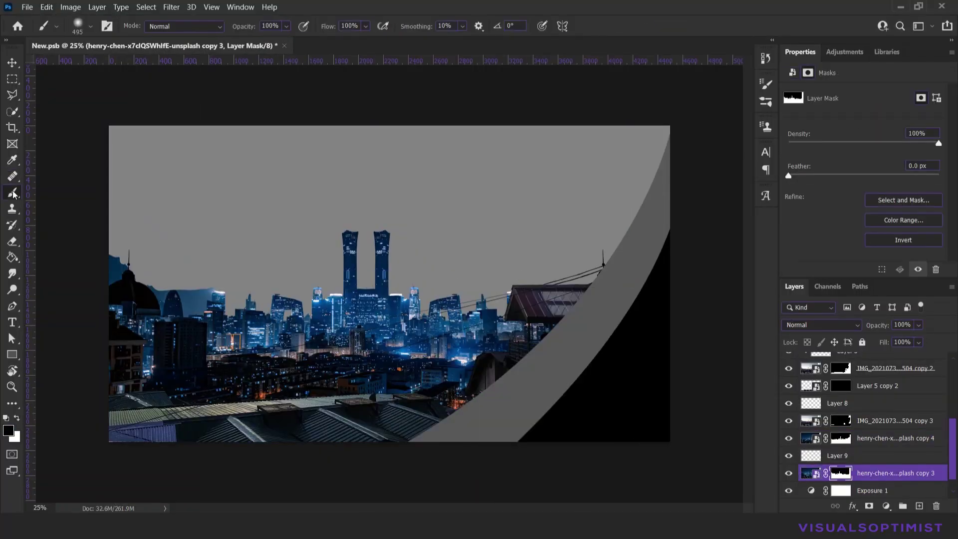
pyautogui.hotkey('ctrl', '1')
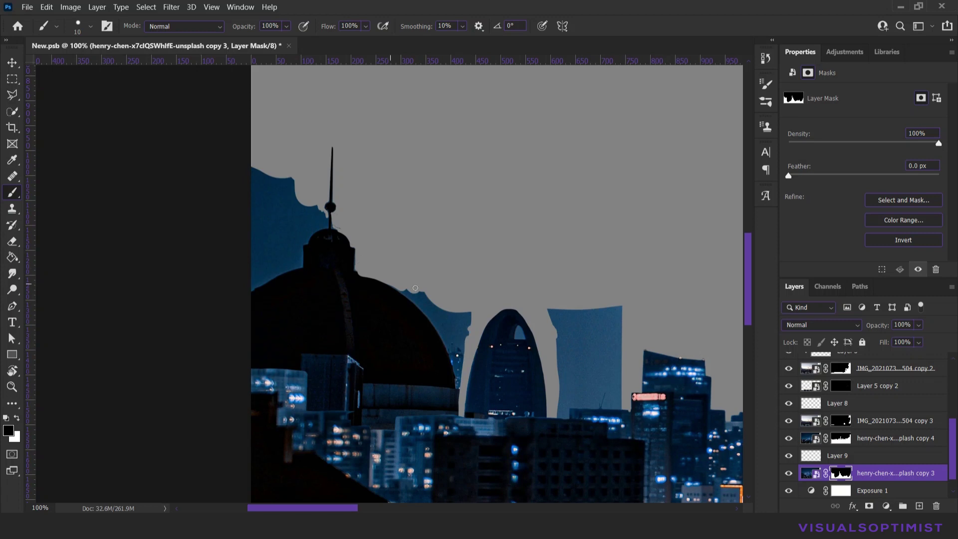
pyautogui.scroll(1, 423, 309)
pyautogui.scroll(3, 423, 310)
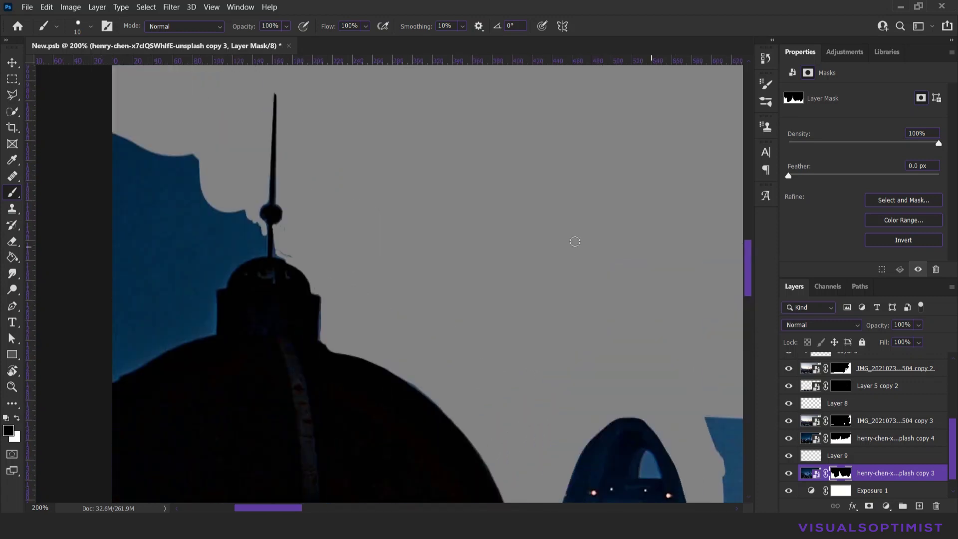
pyautogui.rightClick(290, 232)
pyautogui.press('Escape')
pyautogui.rightClick(265, 233)
pyautogui.write('6')
pyautogui.press('Return')
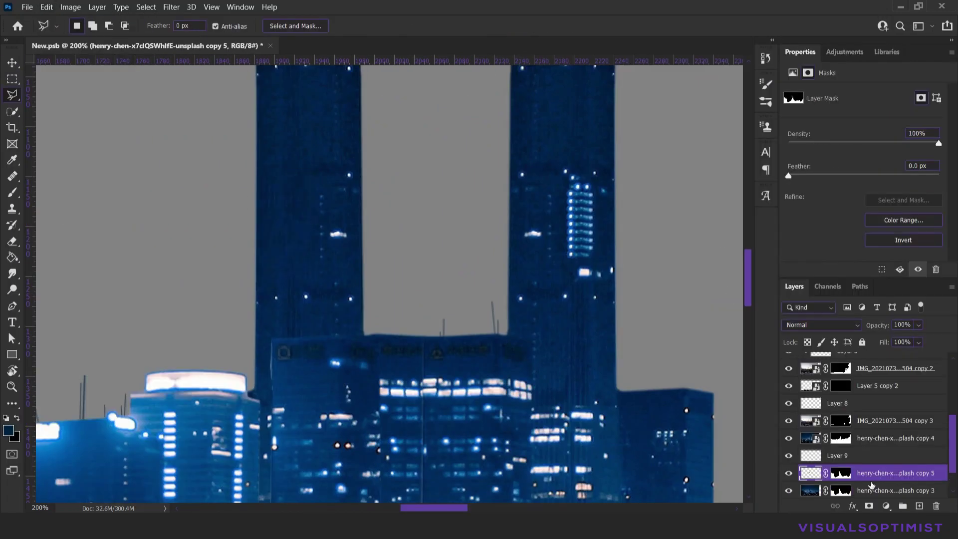
# - Select the lower city photo layer and start a Polygonal Lasso outline of the twin towers
pyautogui.click(870, 489)
pyautogui.click(328, 225)
pyautogui.click(328, 241)
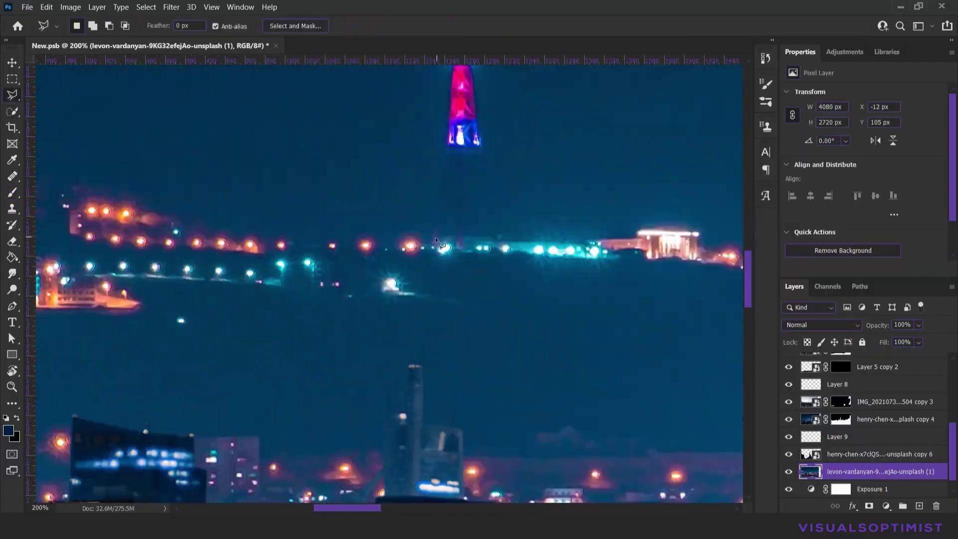
# - Complete the twin-tower outline, add a Levels adjustment, and adjust the mask brush
pyautogui.click(510, 241)
pyautogui.click(379, 381)
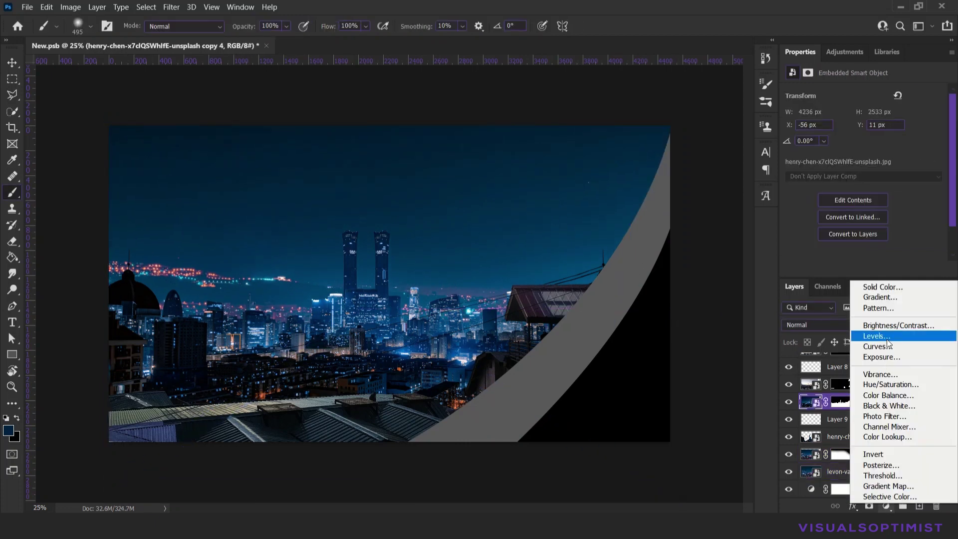
pyautogui.click(886, 338)
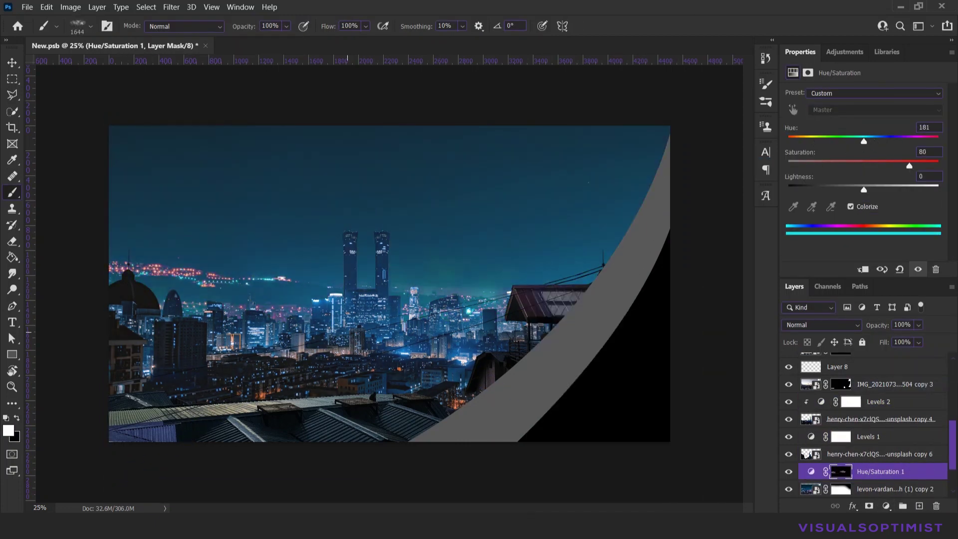
pyautogui.rightClick(547, 293)
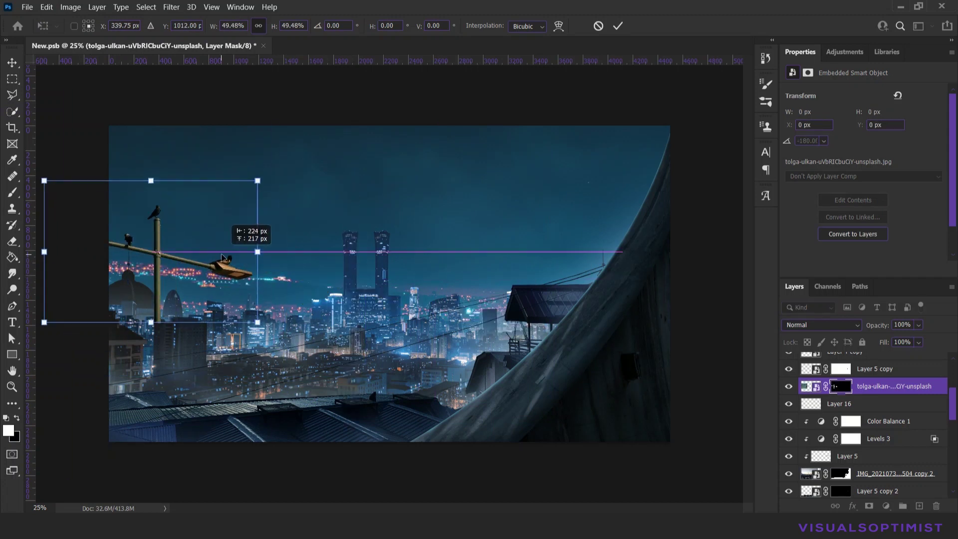
# - Shrink the streetlamp, move it left, and duplicate its layer
pyautogui.moveTo(430, 272); pyautogui.dragTo(265, 234)
pyautogui.press('Return')
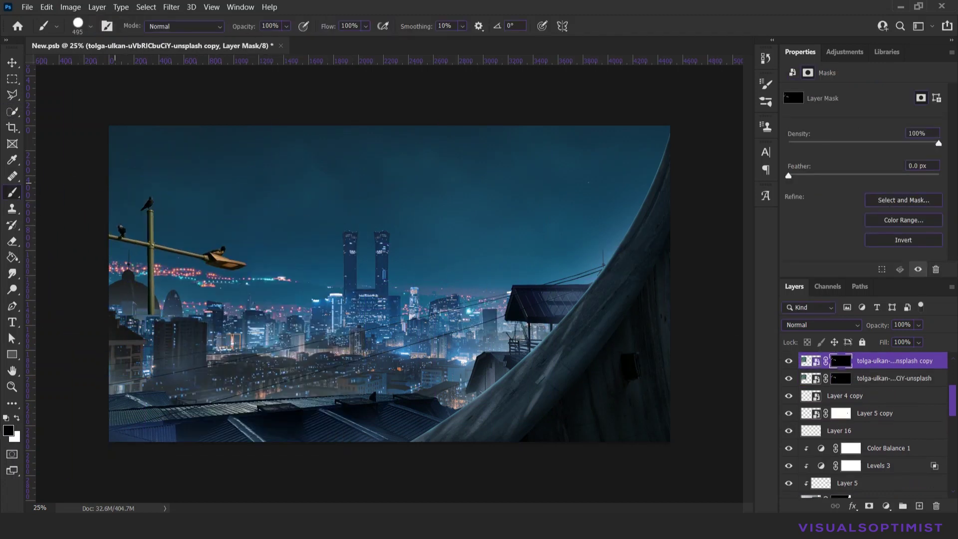
pyautogui.hotkey('ctrl', 'j')
pyautogui.hotkey('ctrl', 't')
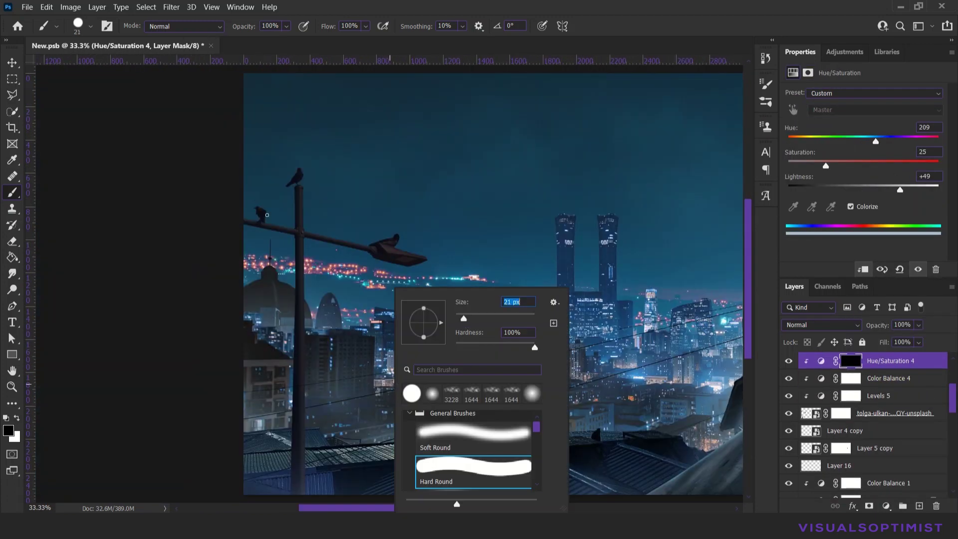
# - Paint white along the pole edge and copy Hue/Saturation 4 below the streetlamp layer
pyautogui.press('[')
pyautogui.press('[')
pyautogui.press('[')
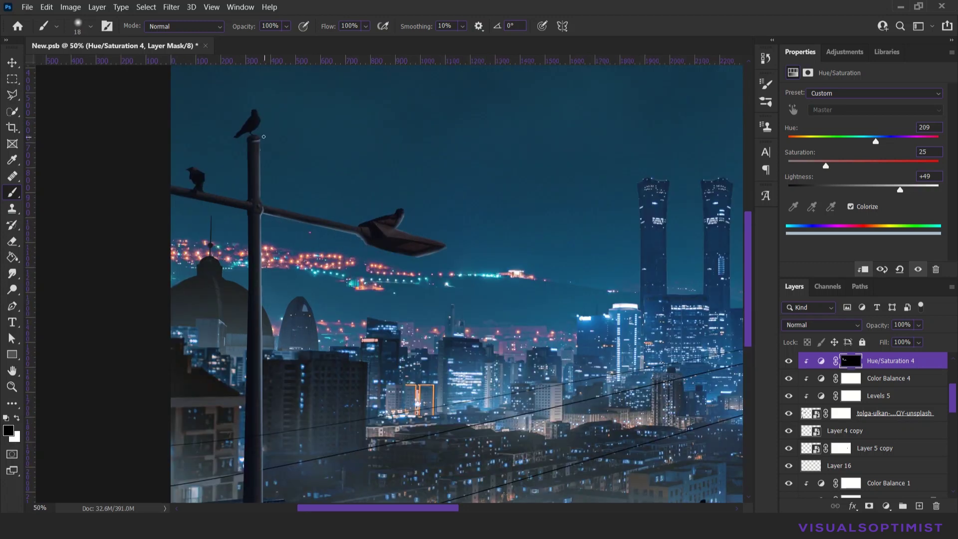
pyautogui.press('x')
pyautogui.scroll(1, 263, 136)
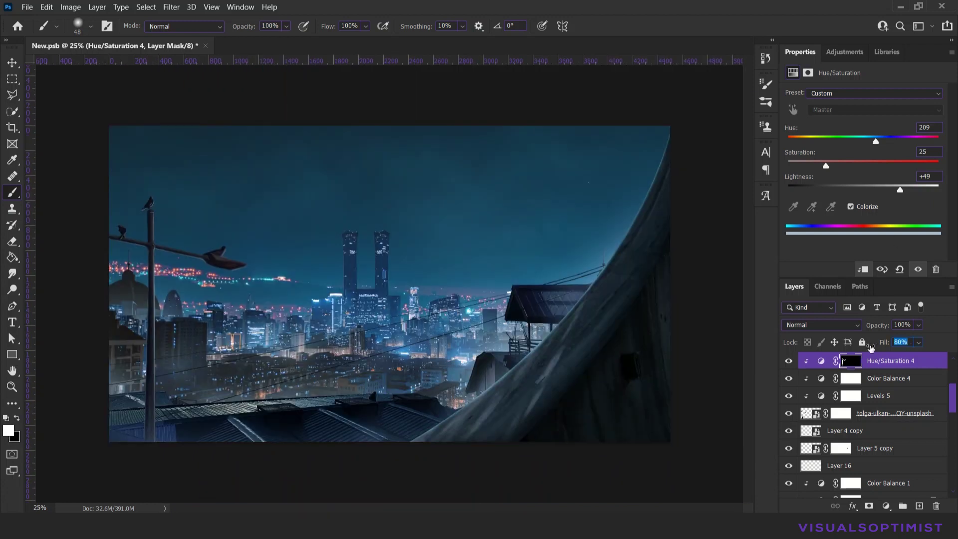
pyautogui.hotkey('ctrl', 'j')
pyautogui.moveTo(887, 360); pyautogui.dragTo(888, 432)
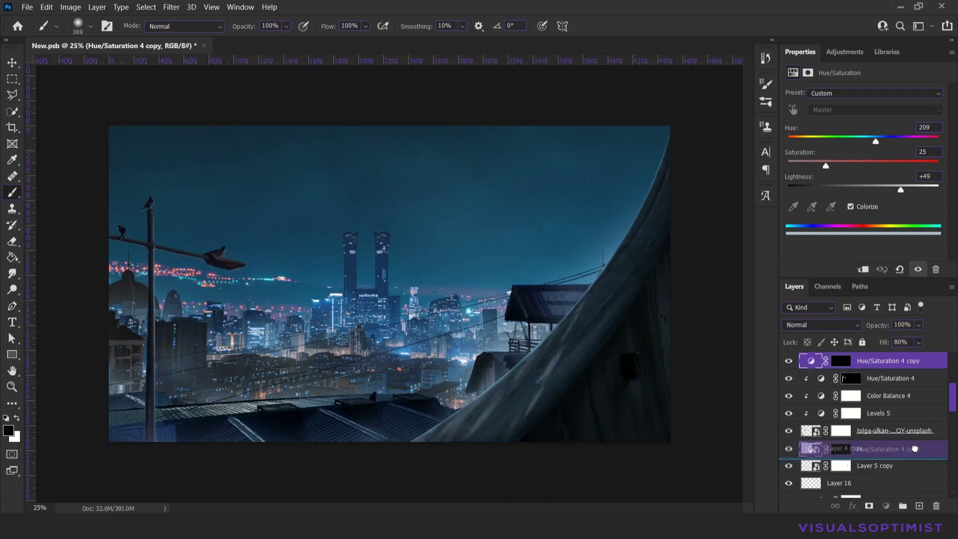
pyautogui.press('Return')
# - Target the Hue/Saturation 4 mask with black paint and rotate the view along the roof edge
pyautogui.press('b')
pyautogui.click(850, 360)
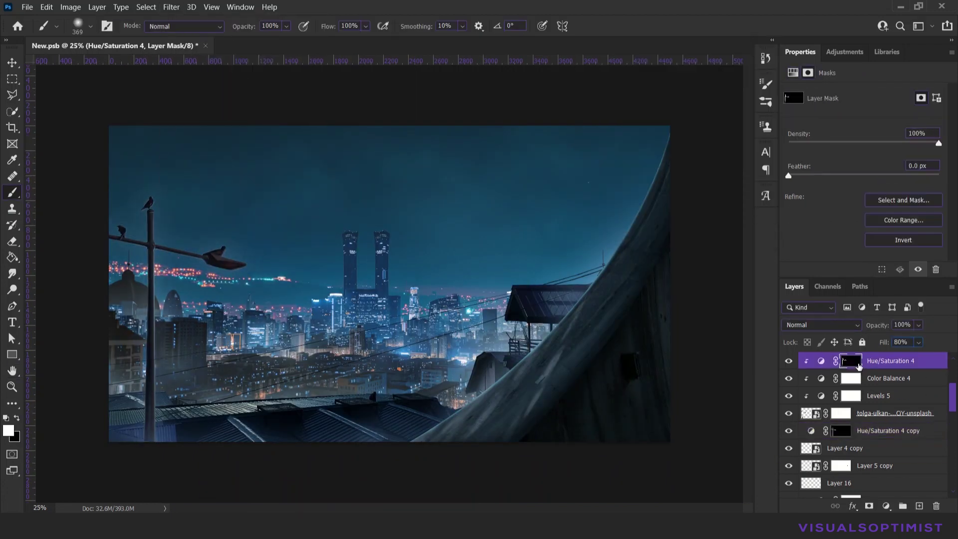
pyautogui.press('x')
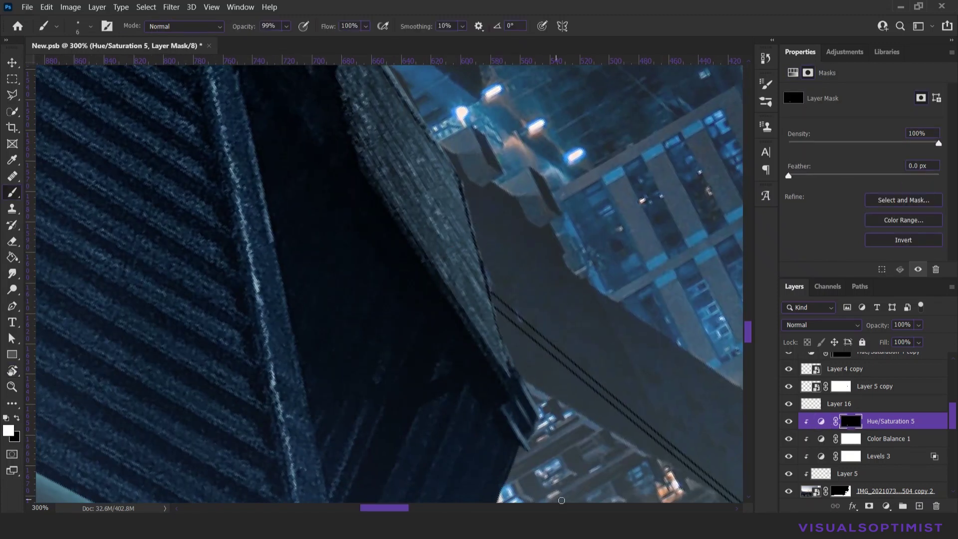
pyautogui.scroll(5, 223, 171)
pyautogui.hscroll(-5, 196, 157)
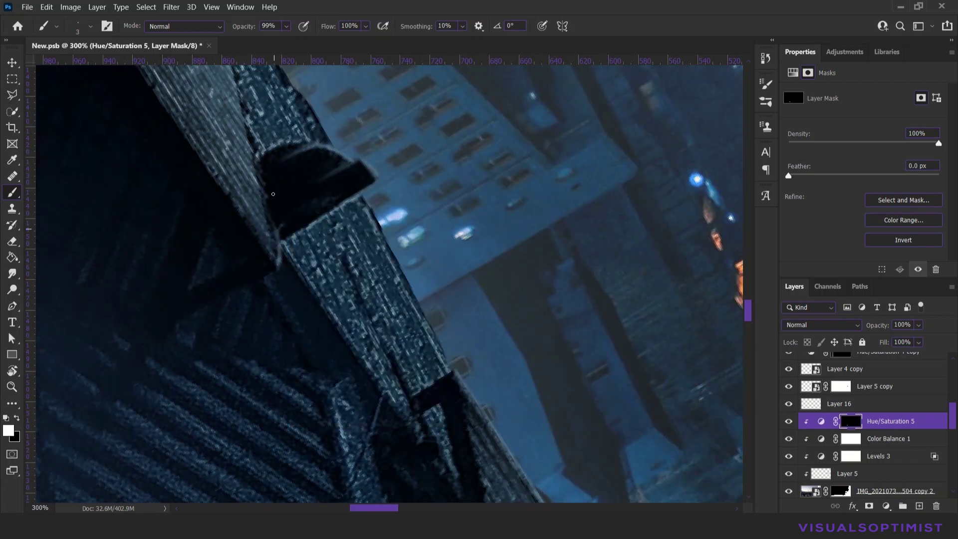
pyautogui.scroll(5, 273, 194)
pyautogui.hscroll(-5, 200, 280)
pyautogui.hscroll(-5, 215, 350)
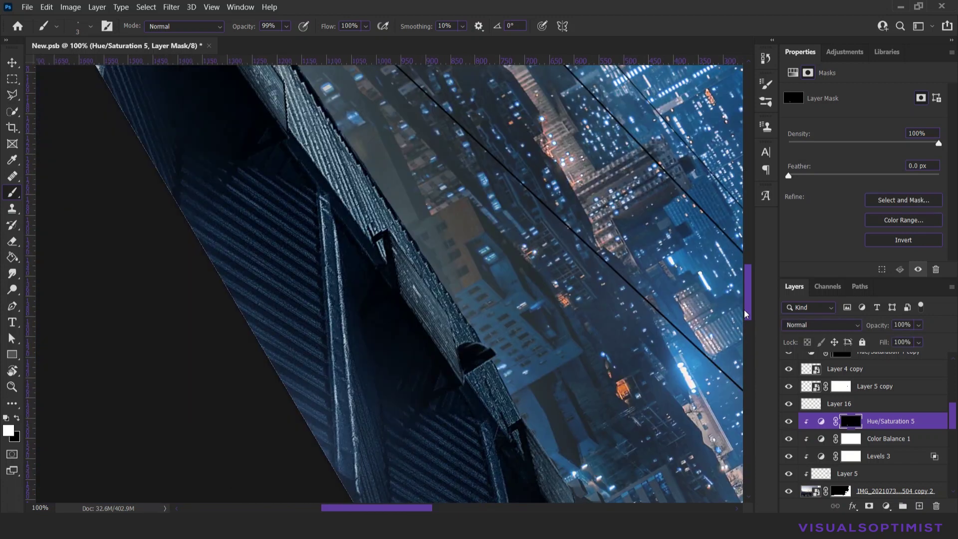
pyautogui.scroll(5, 235, 435)
pyautogui.scroll(-2, 162, 170)
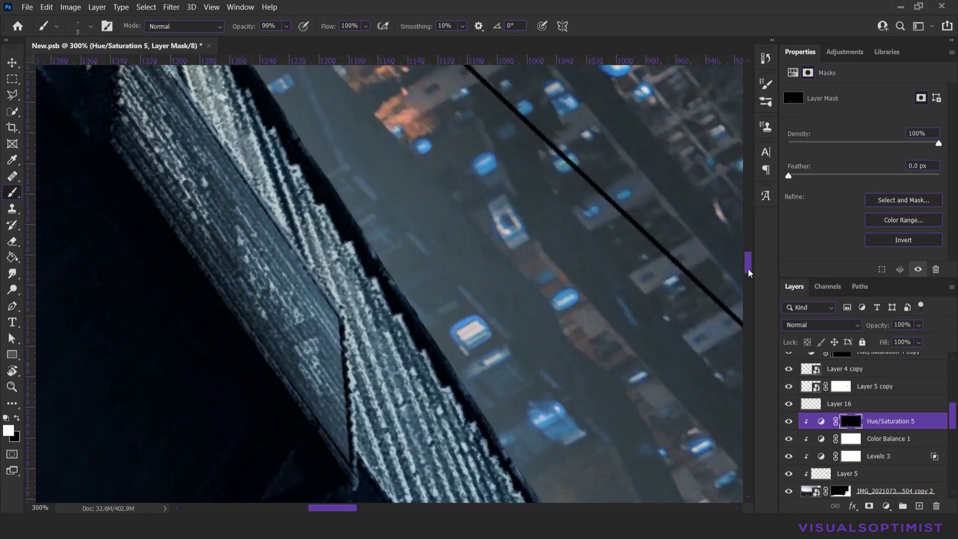
pyautogui.press('r')
pyautogui.moveTo(439, 279); pyautogui.dragTo(418, 248)
pyautogui.hotkey('ctrl', '0')
# - Duplicate the Hue/Saturation 5 adjustment and set up a tiny, full-opacity white brush
pyautogui.hotkey('ctrl', 'j')
pyautogui.press('b')
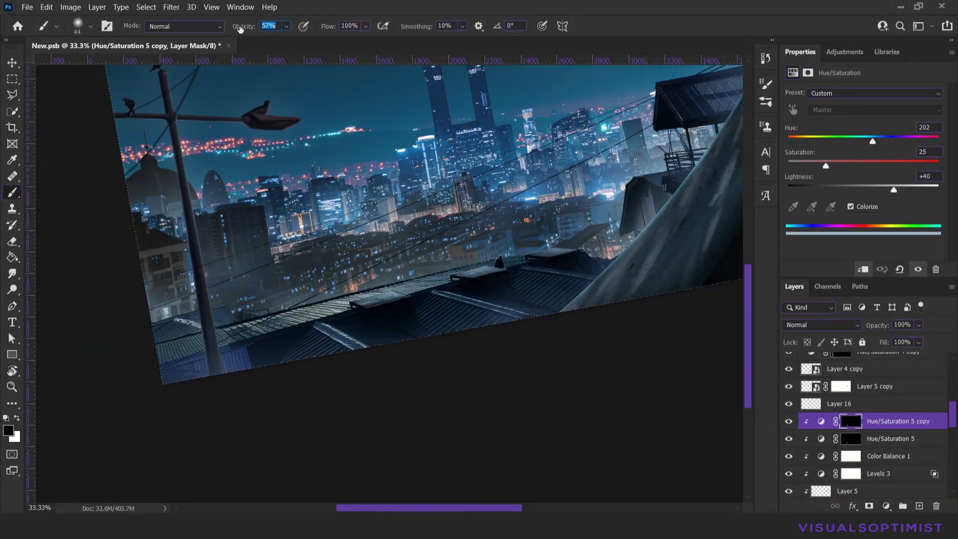
pyautogui.rightClick(579, 287)
pyautogui.rightClick(437, 263)
pyautogui.press('Escape')
pyautogui.scroll(5, 349, 324)
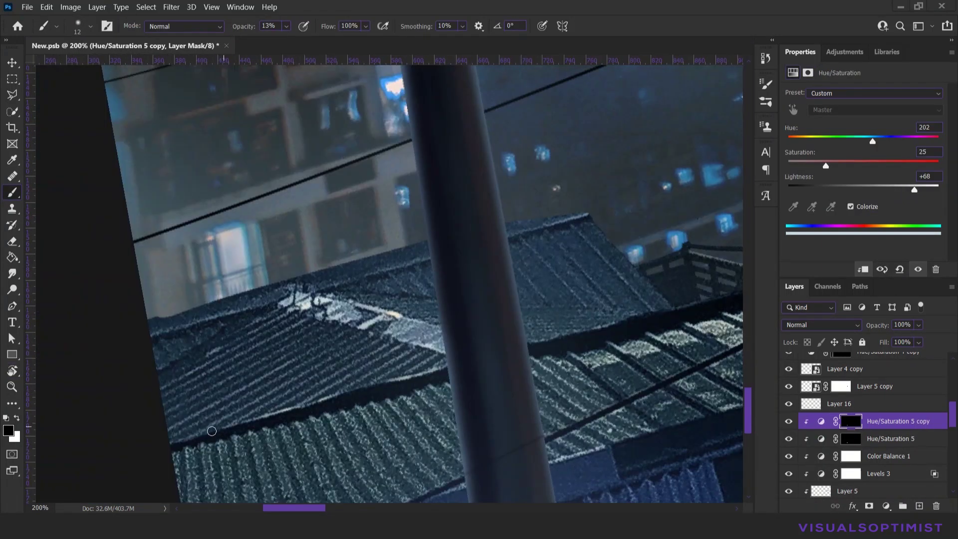
pyautogui.rightClick(284, 239)
pyautogui.moveTo(414, 266); pyautogui.dragTo(348, 266)
pyautogui.press('x')
pyautogui.press('0')
# - Rotate the view to align with the roof and paint a thin highlight along its edge
pyautogui.hscroll(5, 404, 379)
pyautogui.hscroll(5, 316, 304)
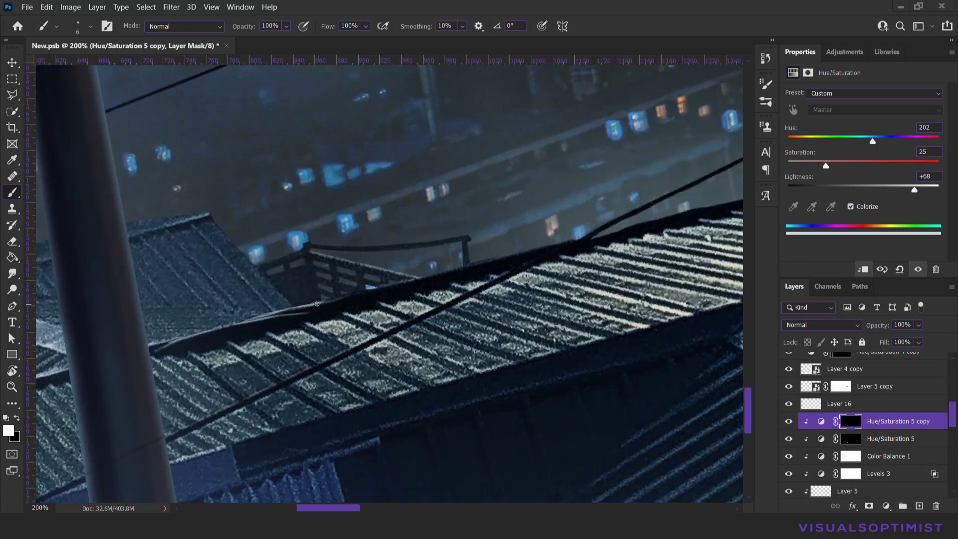
pyautogui.hscroll(5, 349, 350)
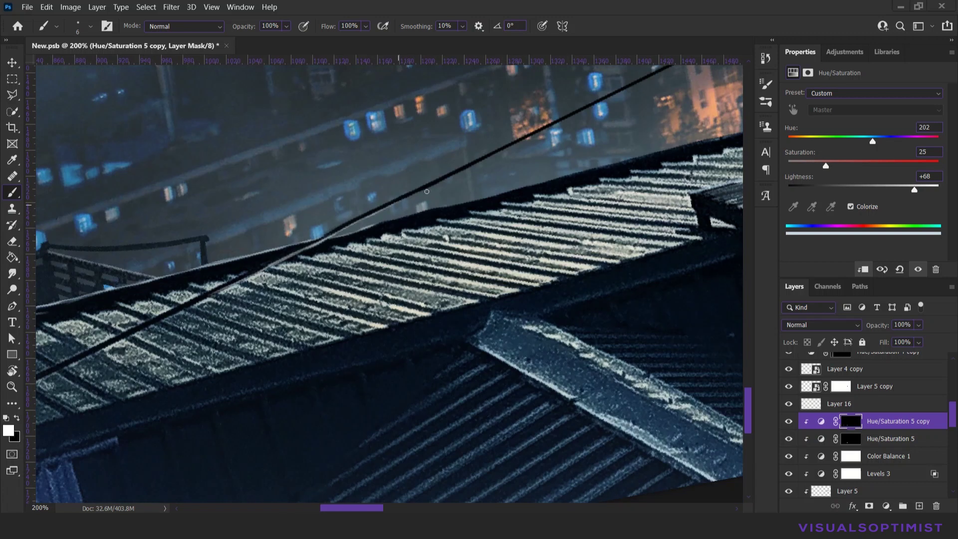
pyautogui.hscroll(3, 237, 220)
pyautogui.hscroll(5, 449, 189)
pyautogui.hscroll(5, 409, 230)
pyautogui.scroll(1, 409, 229)
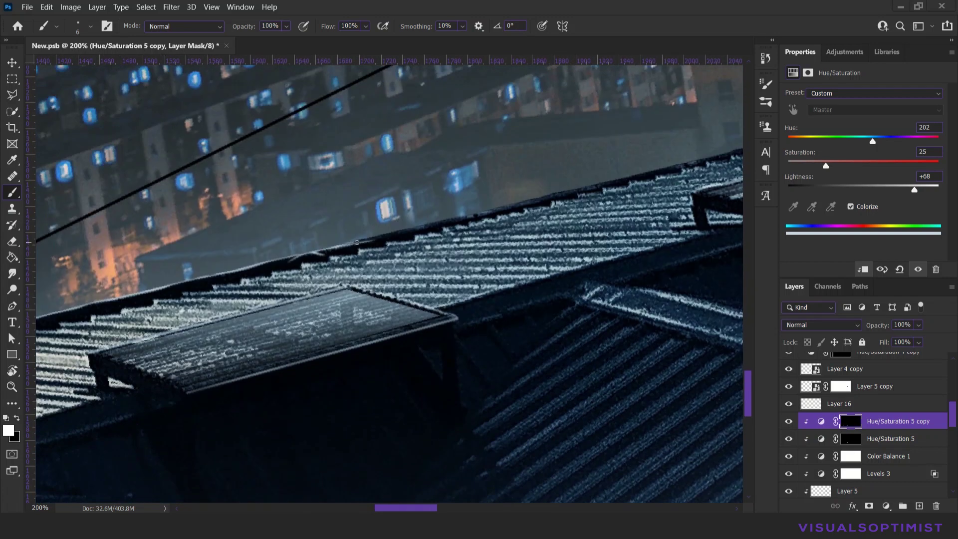
pyautogui.hscroll(5, 369, 270)
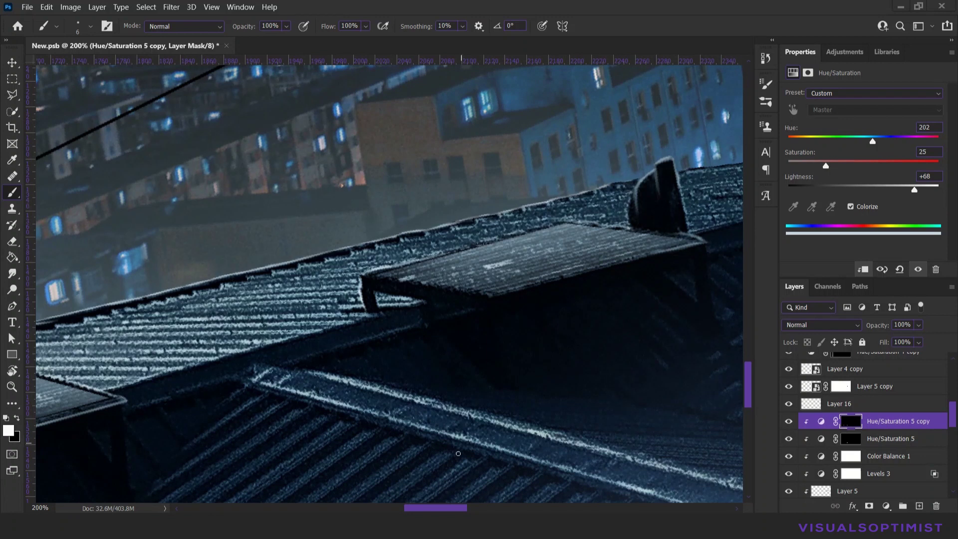
pyautogui.press('r')
pyautogui.moveTo(458, 453)
pyautogui.mouseDown()
pyautogui.moveTo(570, 344)
pyautogui.moveTo(357, 186)
pyautogui.mouseUp()
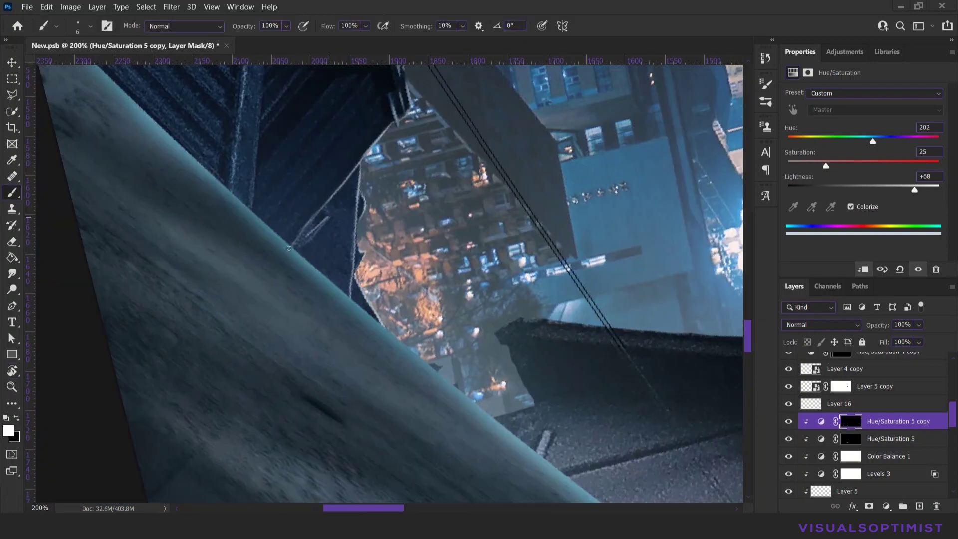
pyautogui.press('x')
pyautogui.moveTo(289, 248); pyautogui.dragTo(491, 171)
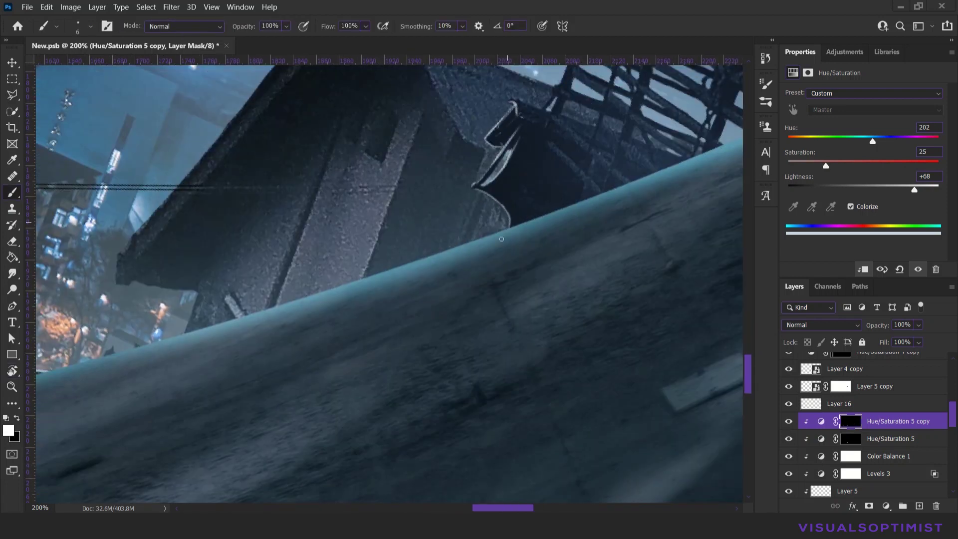
pyautogui.scroll(5, 501, 239)
pyautogui.moveTo(578, 163); pyautogui.dragTo(249, 167)
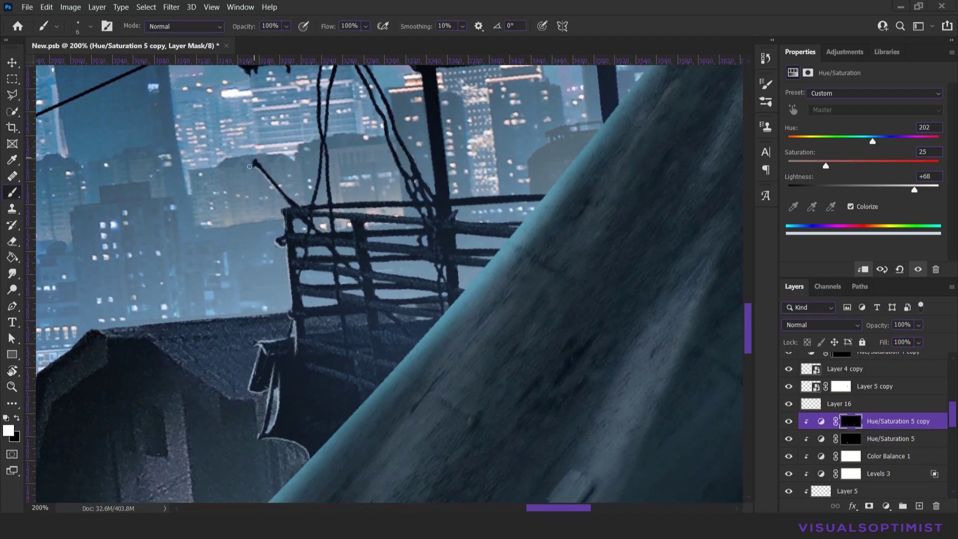
pyautogui.scroll(3, 343, 209)
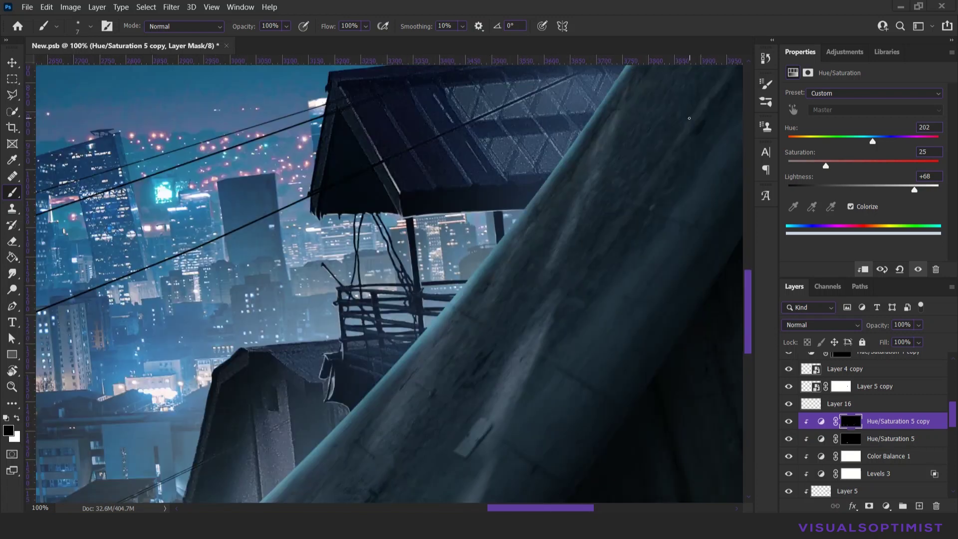
pyautogui.moveTo(410, 108); pyautogui.dragTo(472, 110)
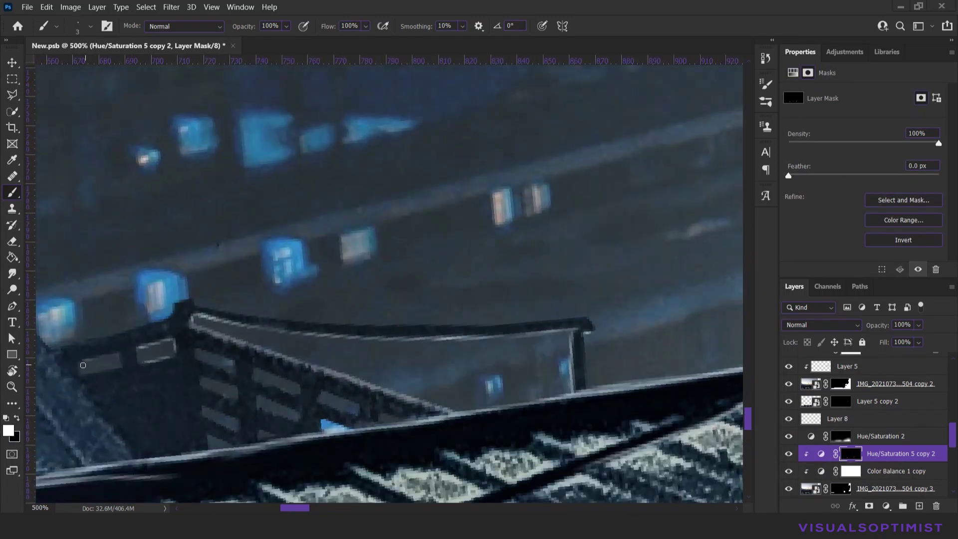
# - Zoom out and pan to another part of the rooftops for more edge highlights
pyautogui.hotkey('ctrl', '-')
pyautogui.hotkey('ctrl', '-')
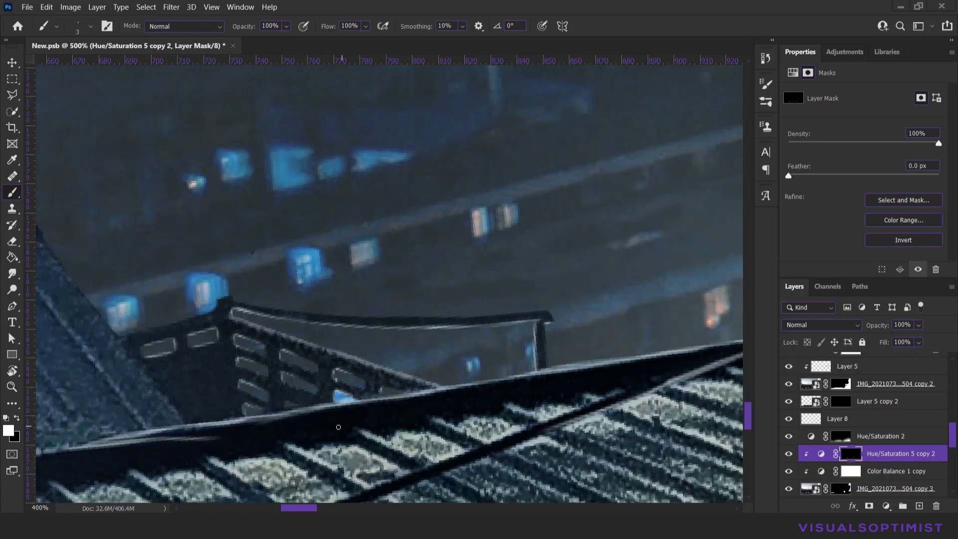
pyautogui.hscroll(-3, 149, 273)
pyautogui.hscroll(-2, 160, 290)
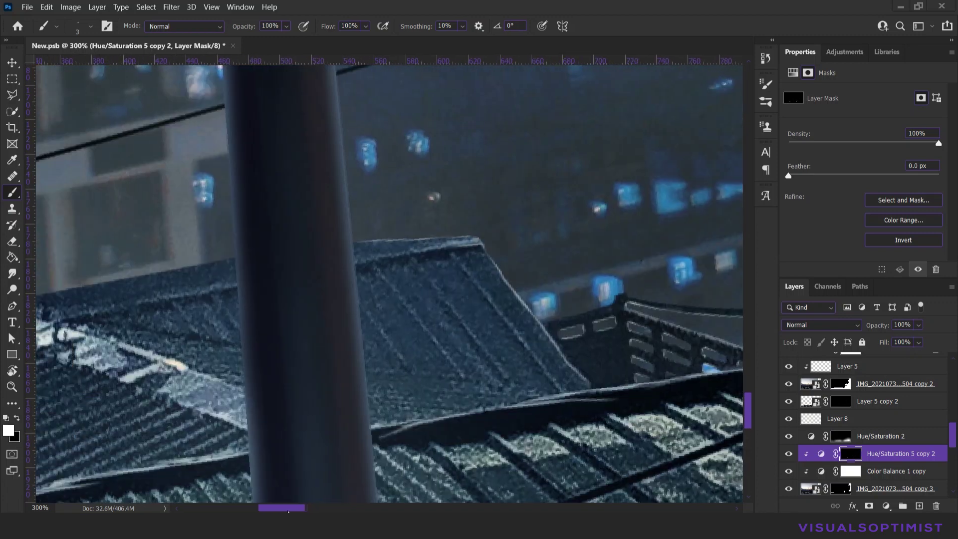
pyautogui.hscroll(-3, 169, 304)
pyautogui.hscroll(-4, 186, 333)
pyautogui.moveTo(186, 334); pyautogui.dragTo(534, 206)
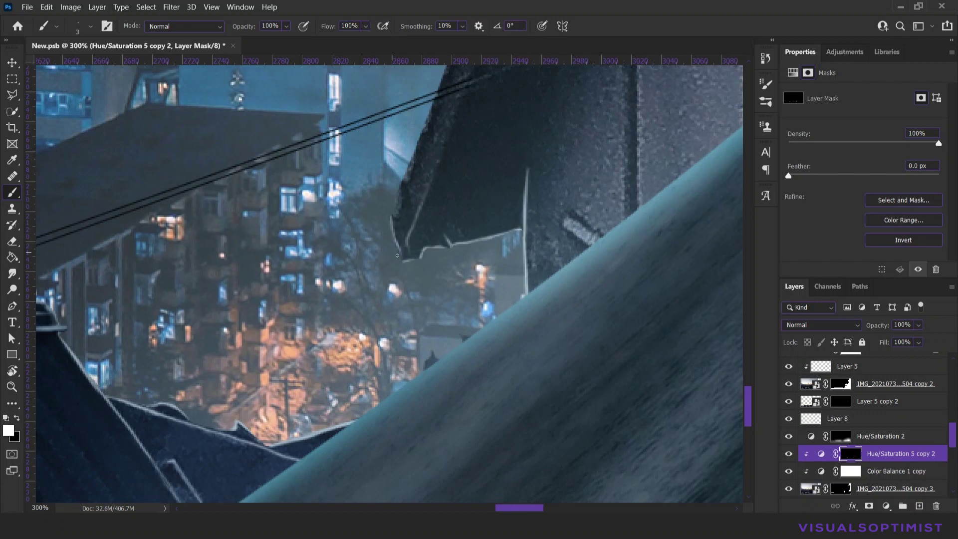
pyautogui.scroll(4, 397, 255)
pyautogui.scroll(3, 473, 326)
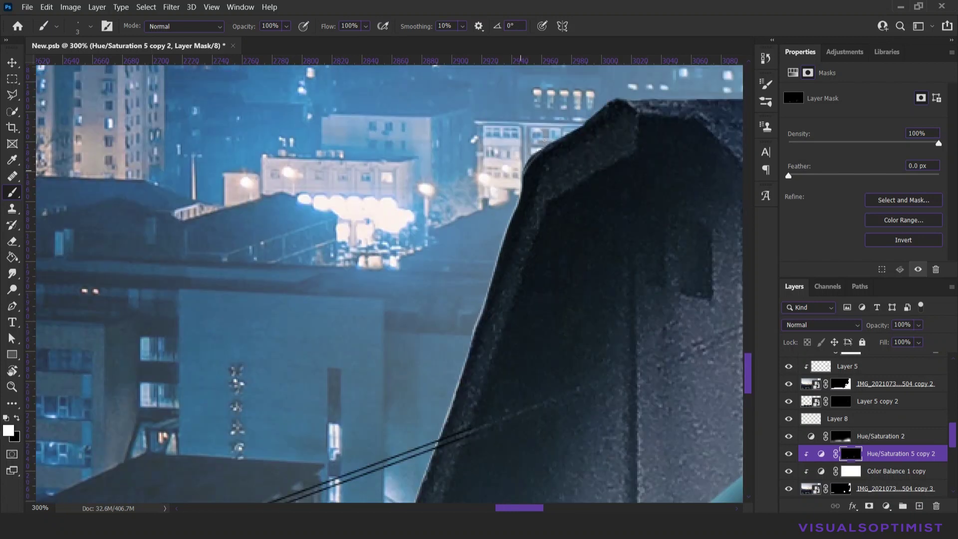
pyautogui.hscroll(6, 450, 92)
# - Fill the diamond selection on the Hue/Saturation 6 mask, duplicate the pink glow, and deselect
pyautogui.hotkey('ctrl', '1')
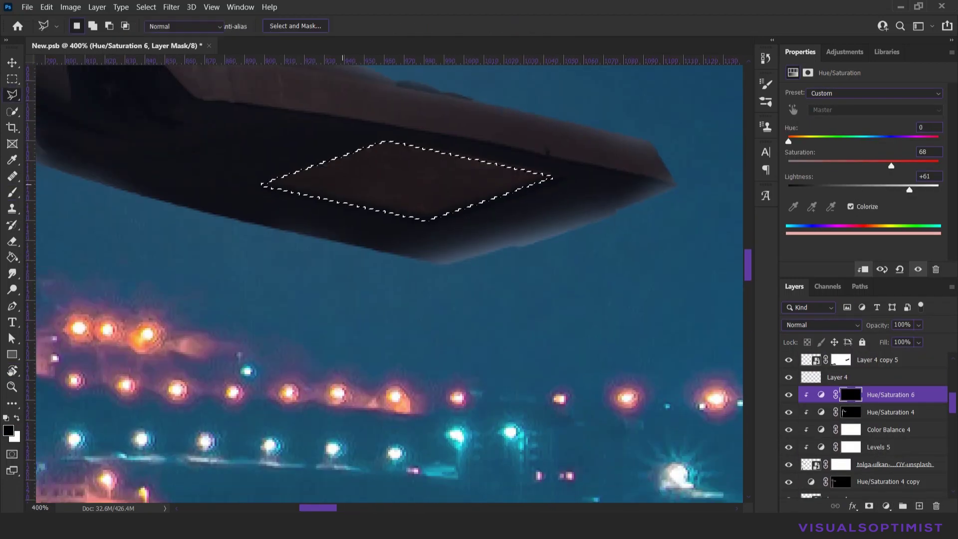
pyautogui.hotkey('ctrl', 'BackSpace')
pyautogui.hotkey('ctrl', 'j')
pyautogui.hotkey('ctrl', 'd')
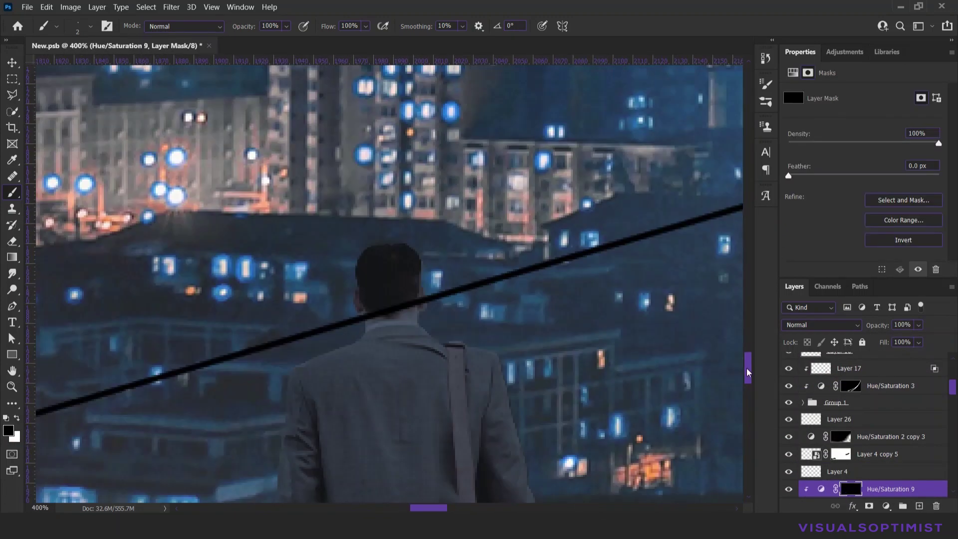
# - Resize the brush and set white as the colour for painting the man's edges
pyautogui.rightClick(748, 371)
pyautogui.click(384, 356)
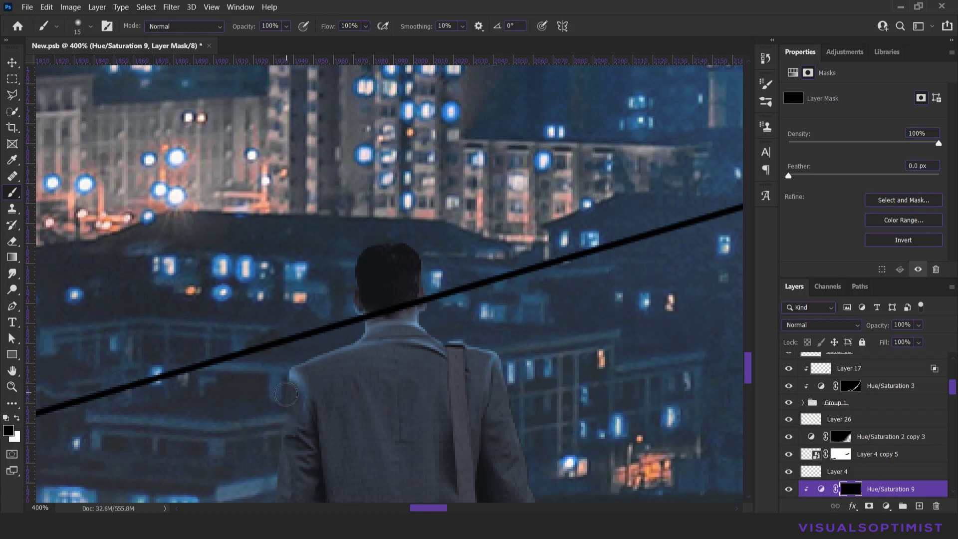
pyautogui.press('x')
pyautogui.scroll(-5, 261, 264)
pyautogui.scroll(-4, 254, 424)
pyautogui.press('x')
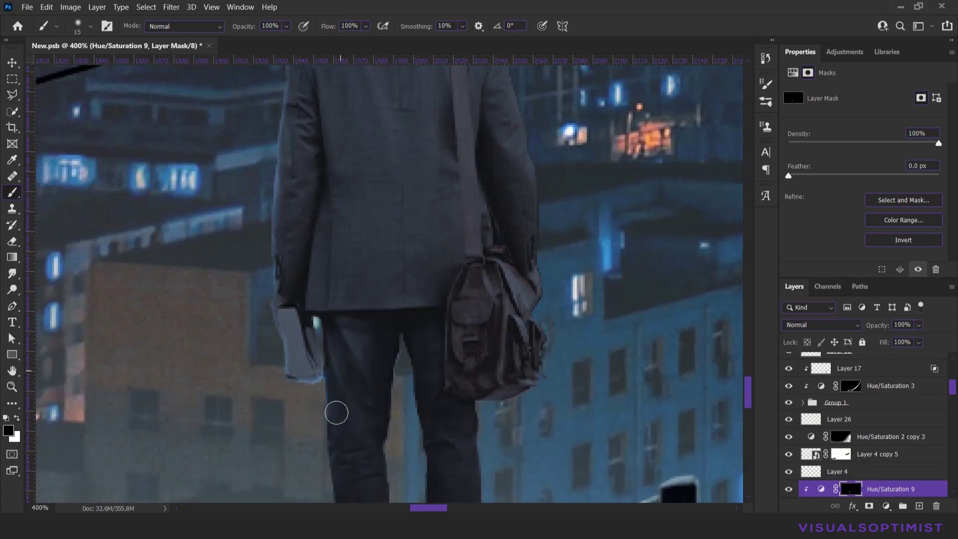
pyautogui.scroll(-6, 325, 349)
pyautogui.rightClick(309, 324)
pyautogui.press('Escape')
pyautogui.press('x')
pyautogui.rightClick(436, 316)
pyautogui.press('Return')
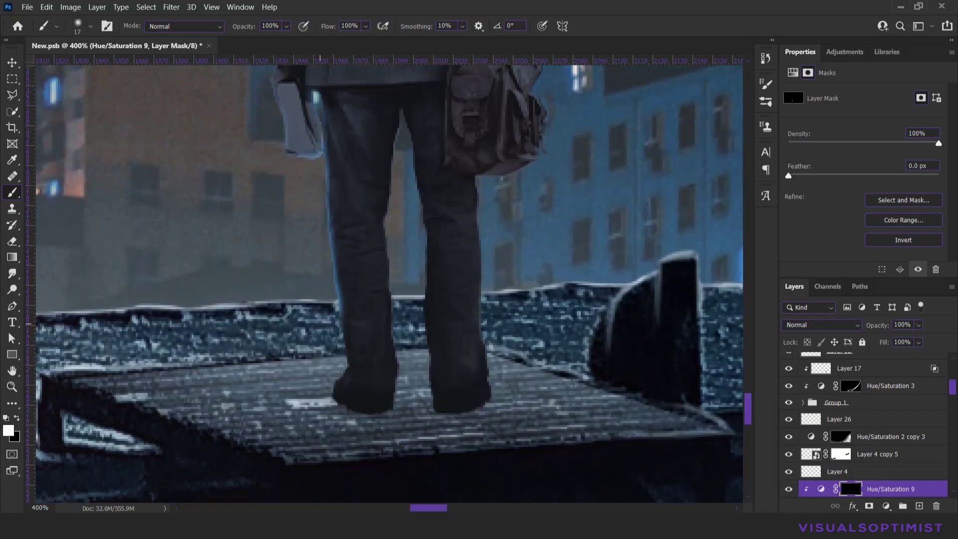
# - Paint rim light between the man's legs and along the right leg under the bag
pyautogui.moveTo(413, 105); pyautogui.dragTo(399, 215)
pyautogui.press('x')
pyautogui.press('x')
pyautogui.moveTo(497, 172); pyautogui.dragTo(480, 279)
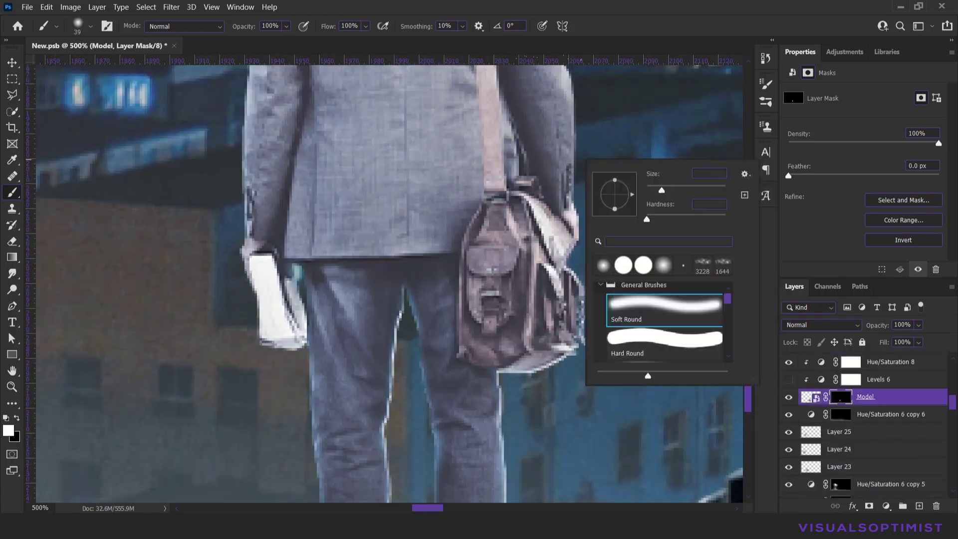
pyautogui.press('x')
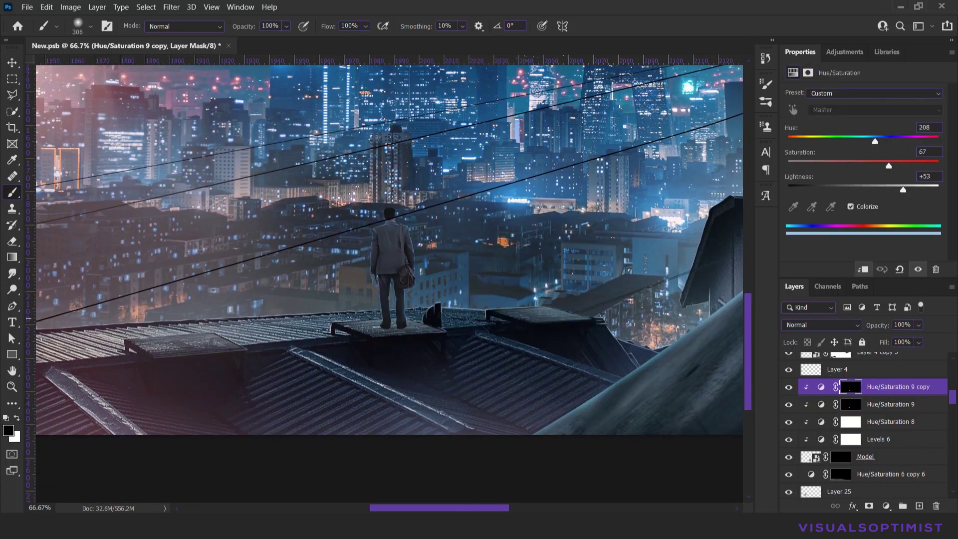
pyautogui.press('F5')
pyautogui.press('[')
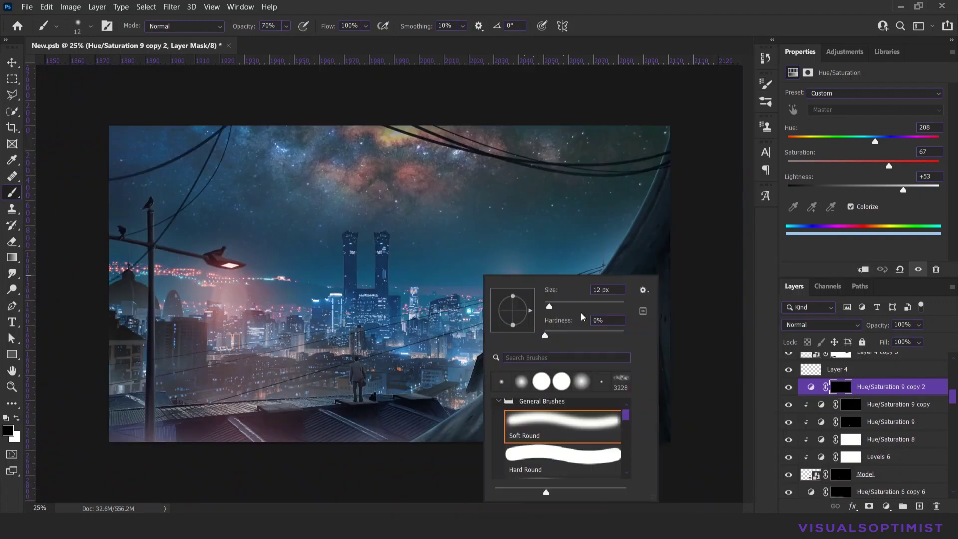
# - Zoom in and trace the man's silhouette edges with a tiny white brush
pyautogui.hotkey('ctrl', '+')
pyautogui.press('x')
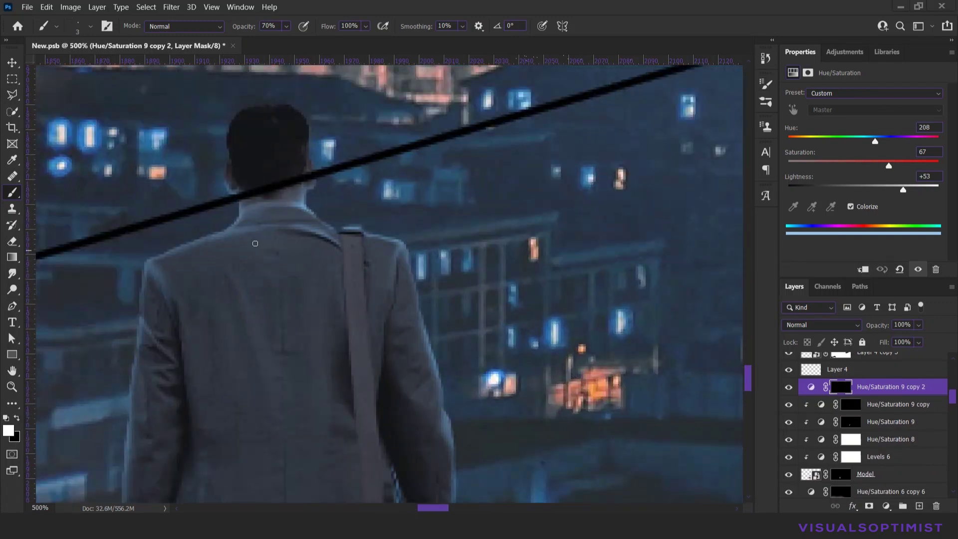
pyautogui.press('[')
pyautogui.press('[')
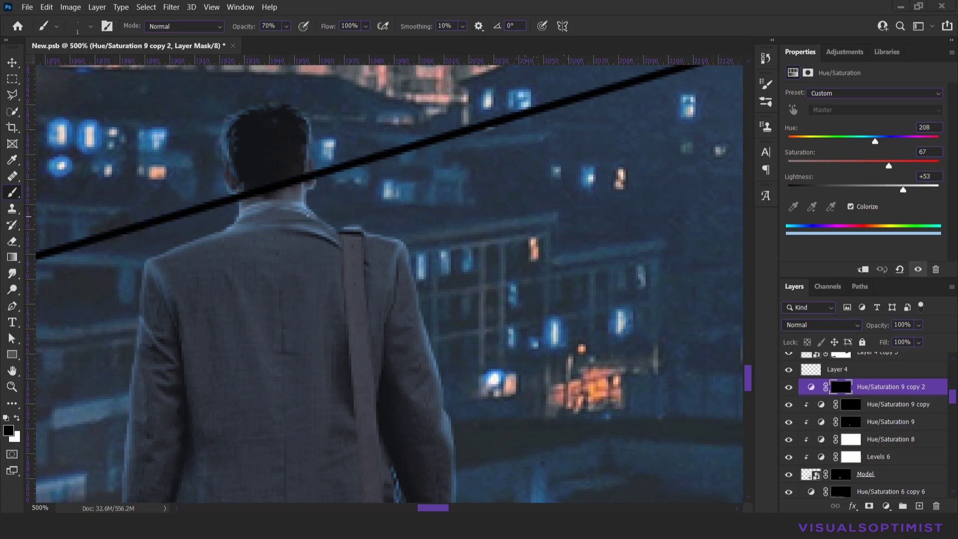
pyautogui.scroll(-2, 396, 209)
pyautogui.scroll(-3, 123, 381)
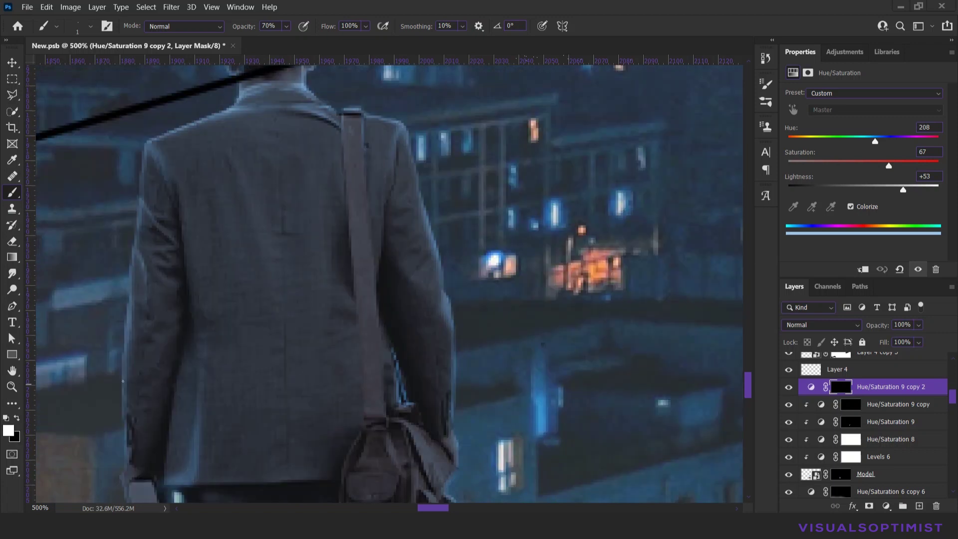
pyautogui.moveTo(748, 387); pyautogui.dragTo(748, 398)
pyautogui.scroll(-3, 162, 302)
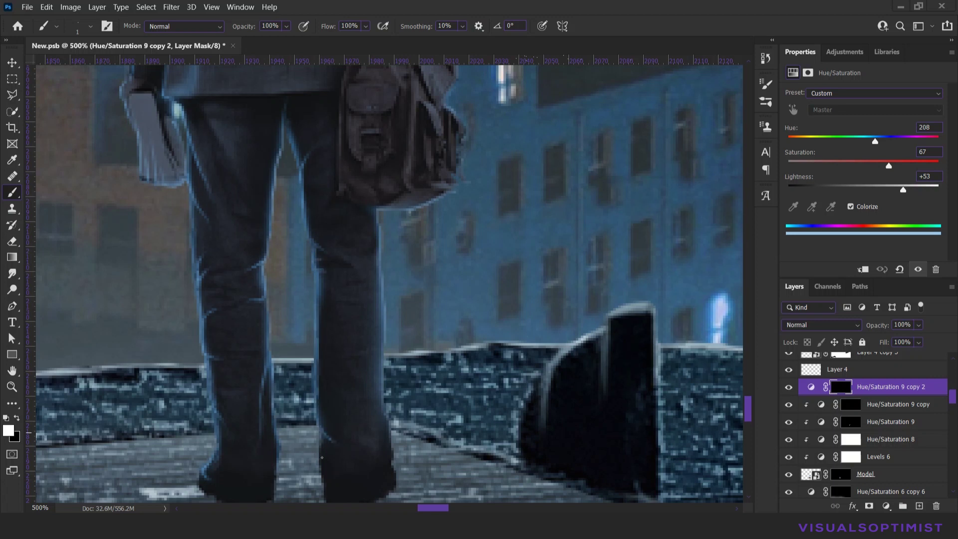
pyautogui.scroll(2, 449, 152)
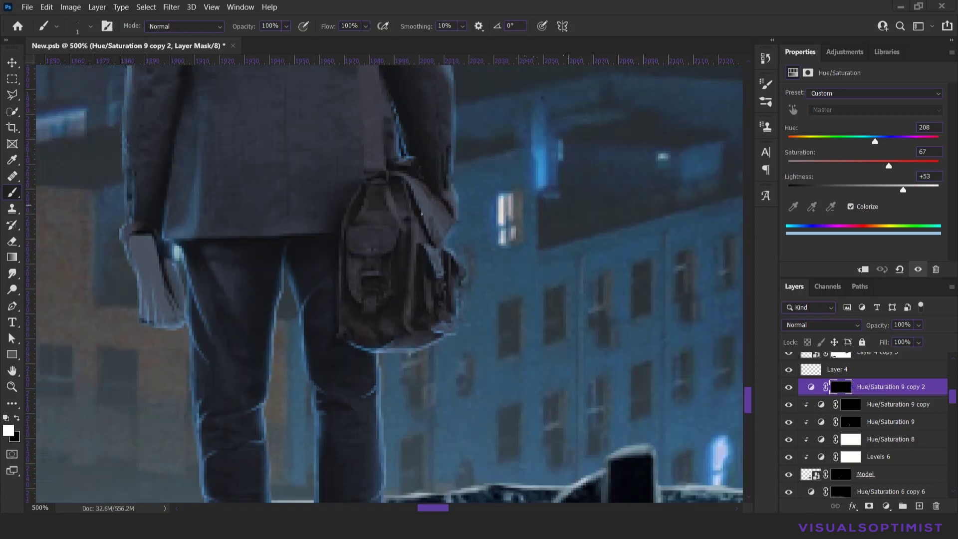
pyautogui.scroll(3, 572, 326)
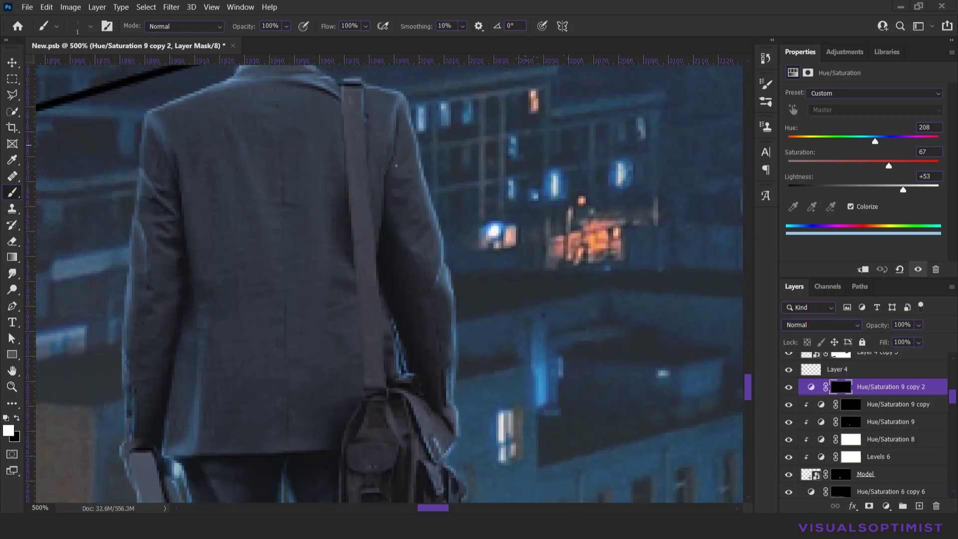
pyautogui.moveTo(396, 166); pyautogui.dragTo(403, 291)
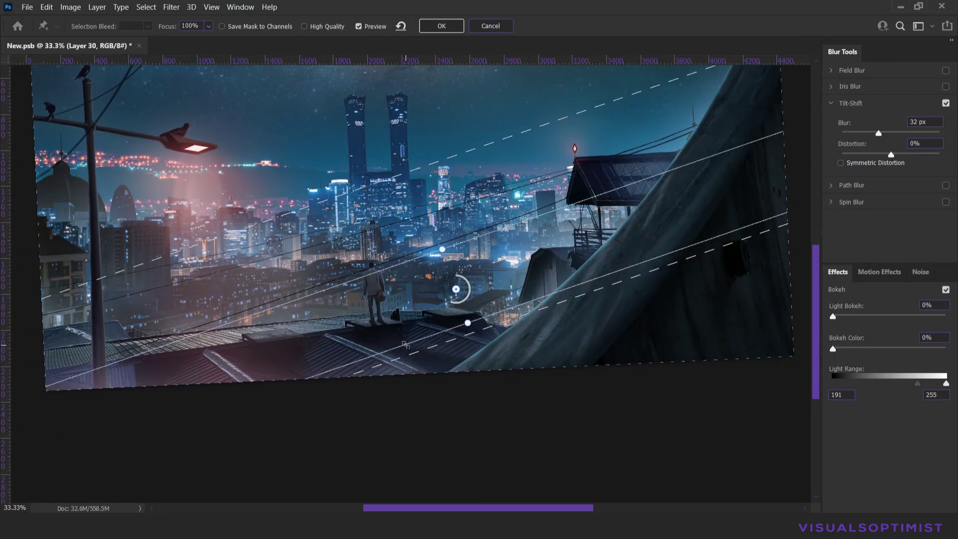
# - Apply the 32 px Tilt-Shift blur to the scene
pyautogui.press('Return')
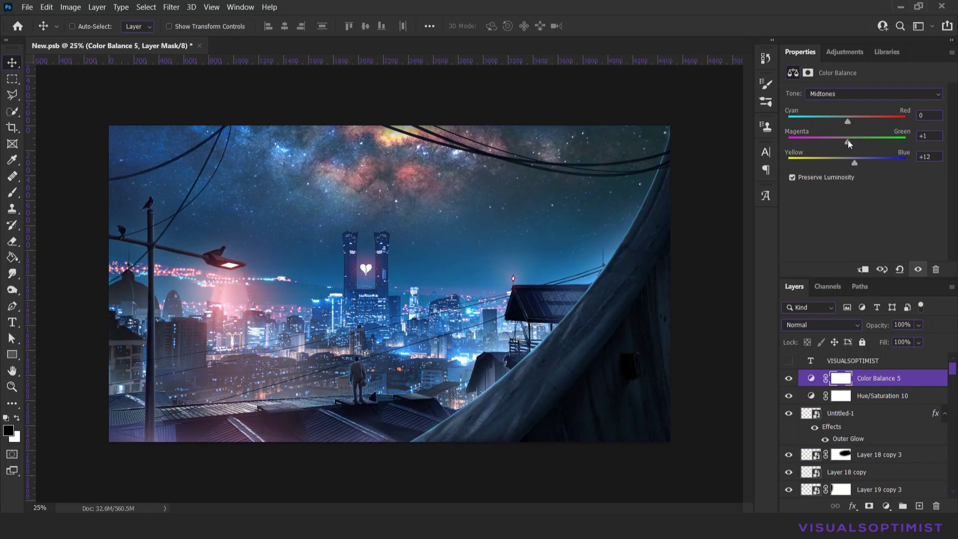
# - Switch the Color Balance 5 tone range to Shadows
pyautogui.click(835, 122)
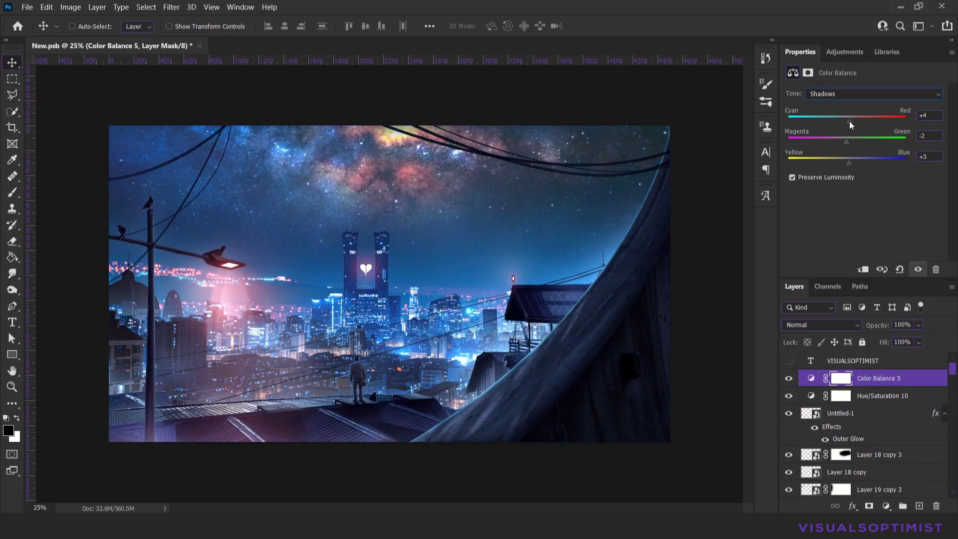